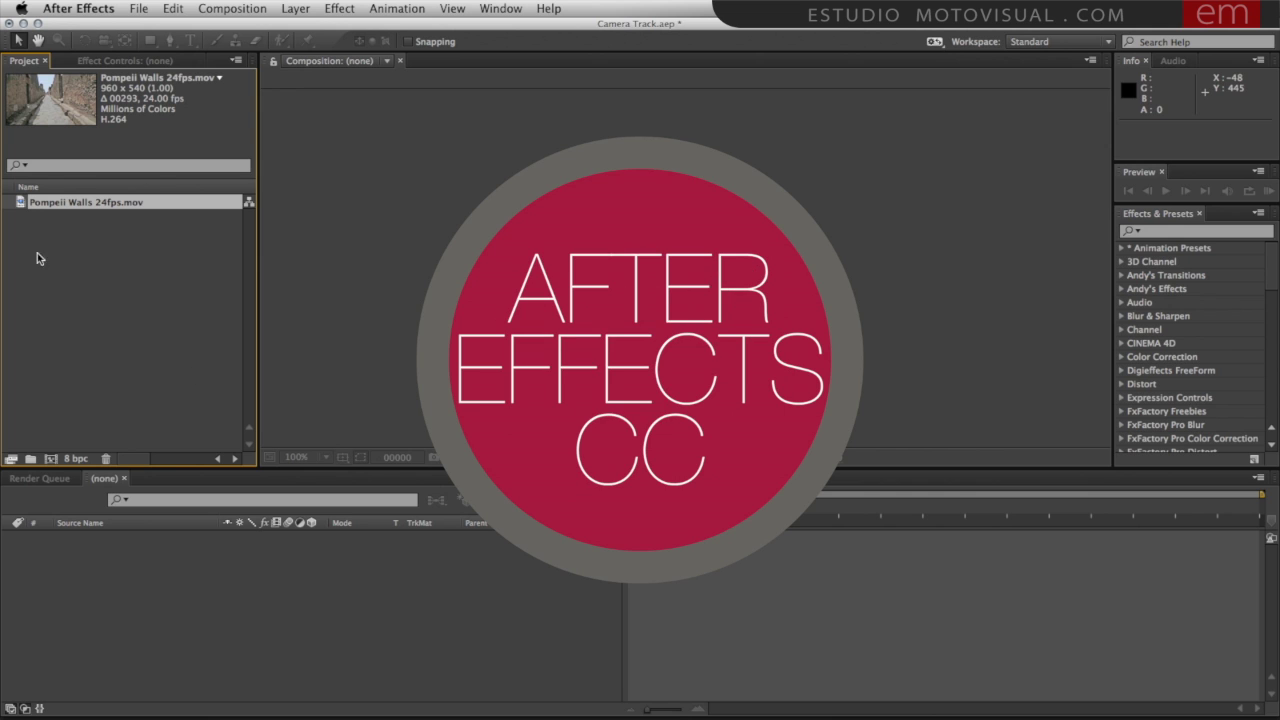
- Open Pompeii Walls 24fps.mov in the Footage viewer and scrub through the street footage
{"action": "double_click", "coordinate": [21, 204]}
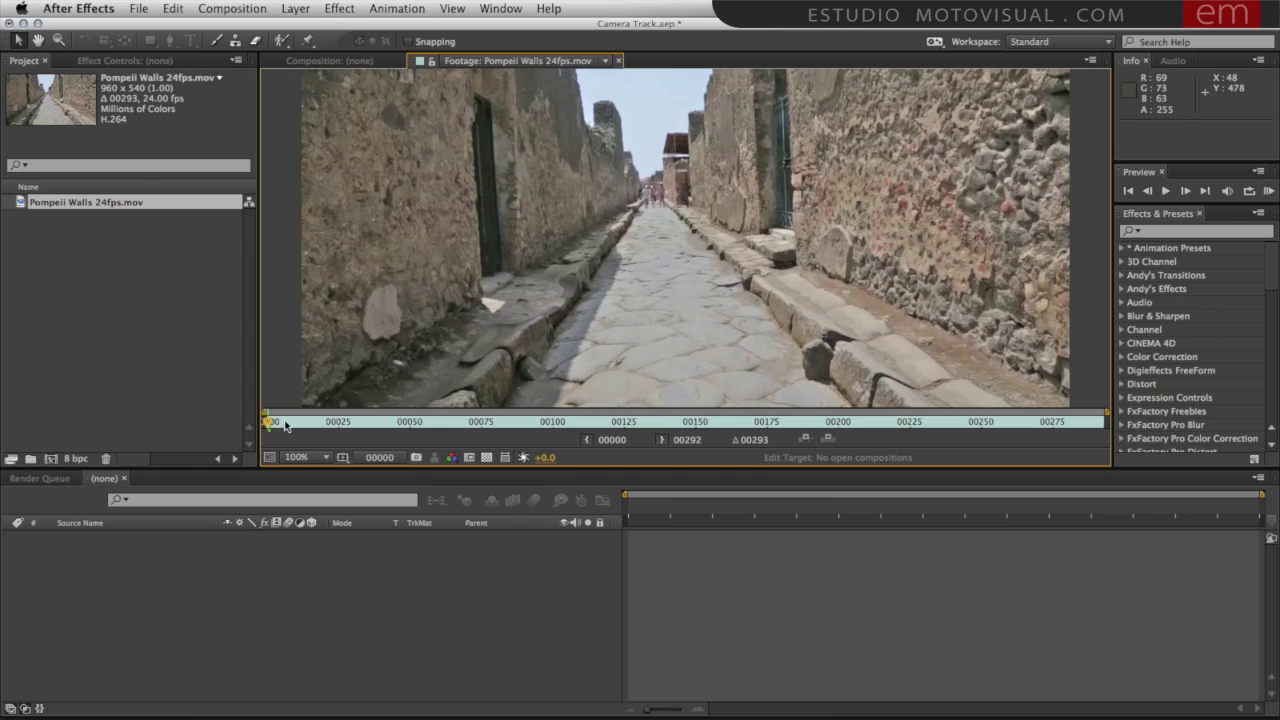
{"action": "mouse_move", "coordinate": [276, 424]}
{"action": "left_mouse_down"}
{"action": "mouse_move", "coordinate": [817, 423]}
{"action": "mouse_move", "coordinate": [353, 418]}
{"action": "mouse_move", "coordinate": [792, 449]}
{"action": "mouse_move", "coordinate": [268, 435]}
{"action": "left_mouse_up"}
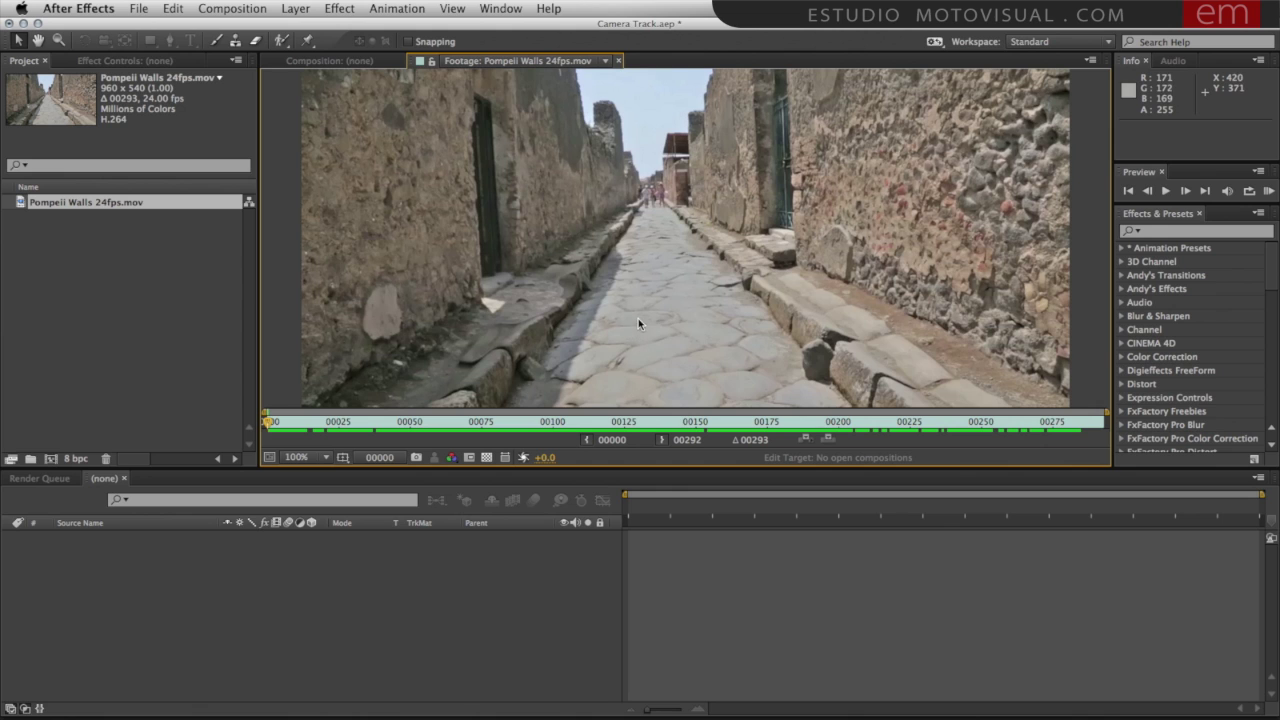
- Close the clip viewer, build the Pompeii Walls 24fps composition from the clip, and select its layer
{"action": "left_click", "coordinate": [618, 63]}
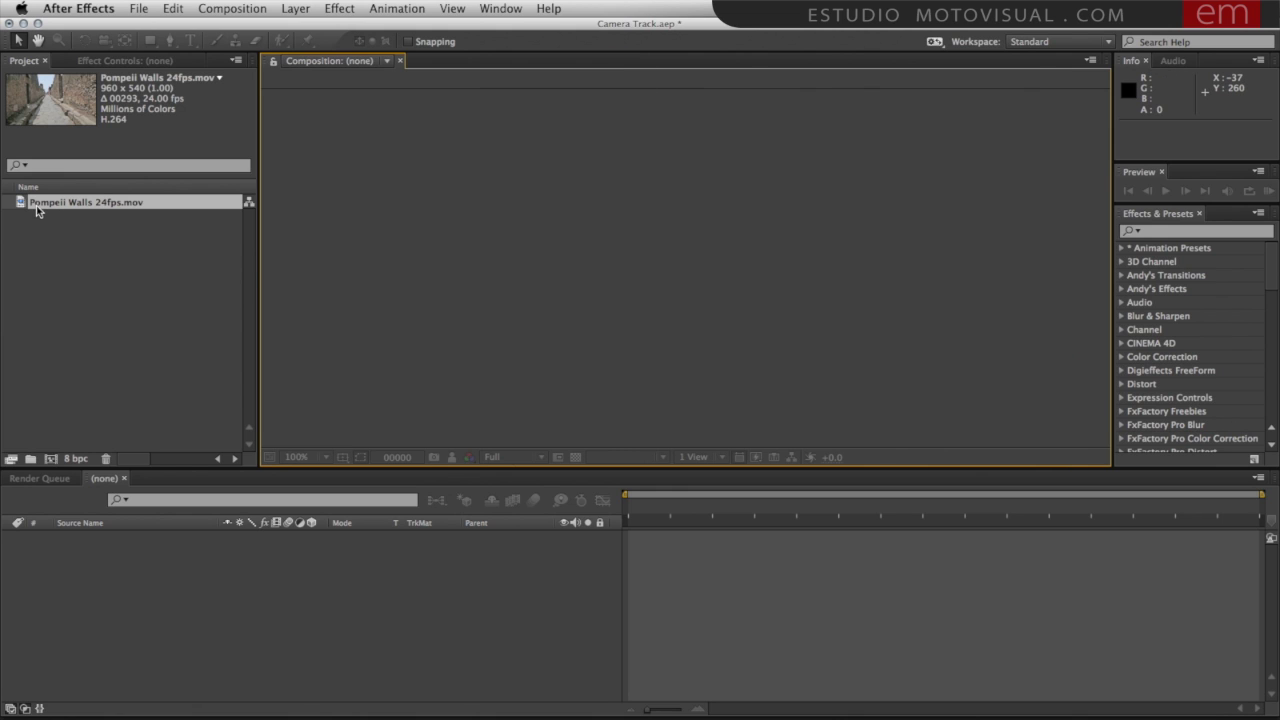
{"action": "left_click_drag", "start_coordinate": [21, 205], "coordinate": [52, 459]}
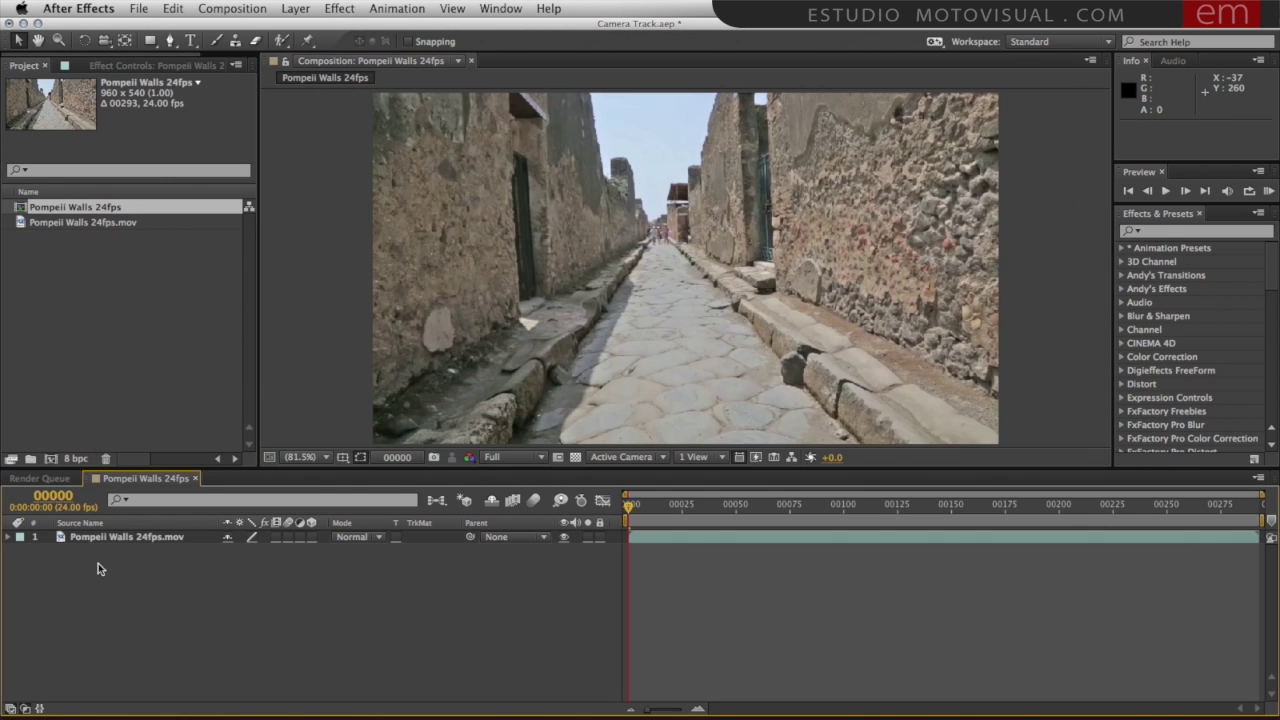
{"action": "left_click", "coordinate": [120, 540]}
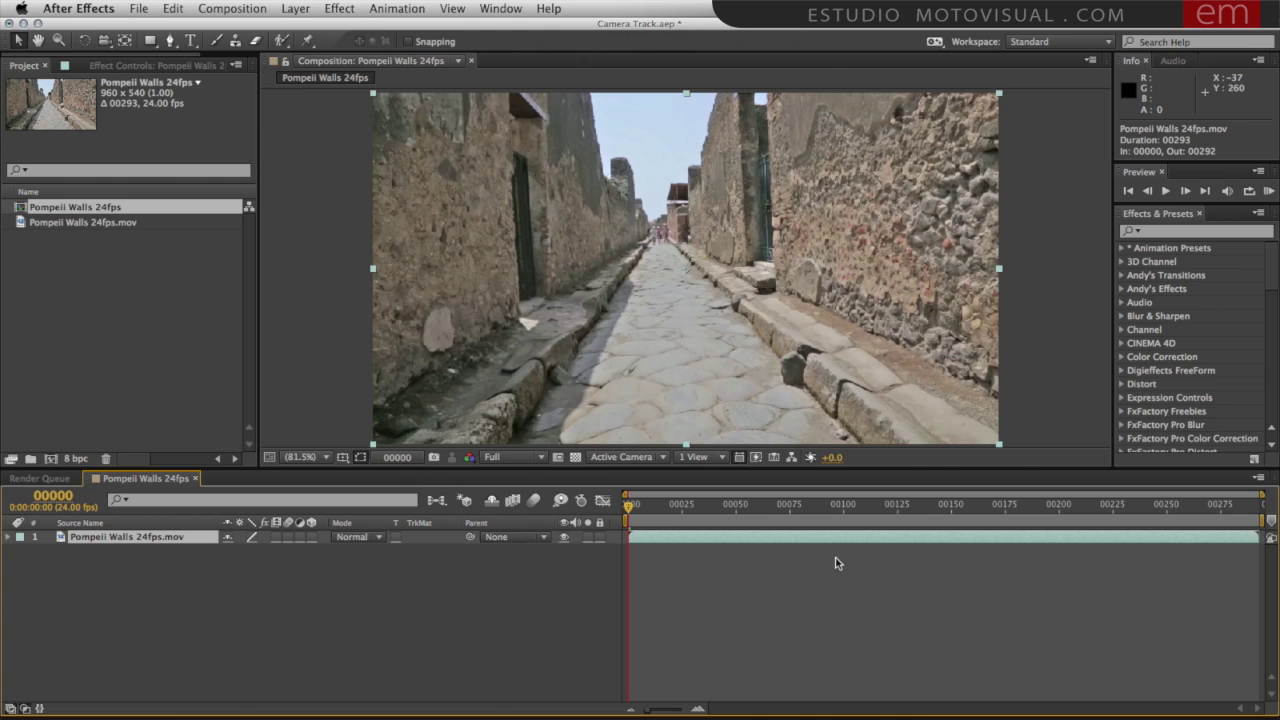
{"action": "left_click", "coordinate": [400, 10]}
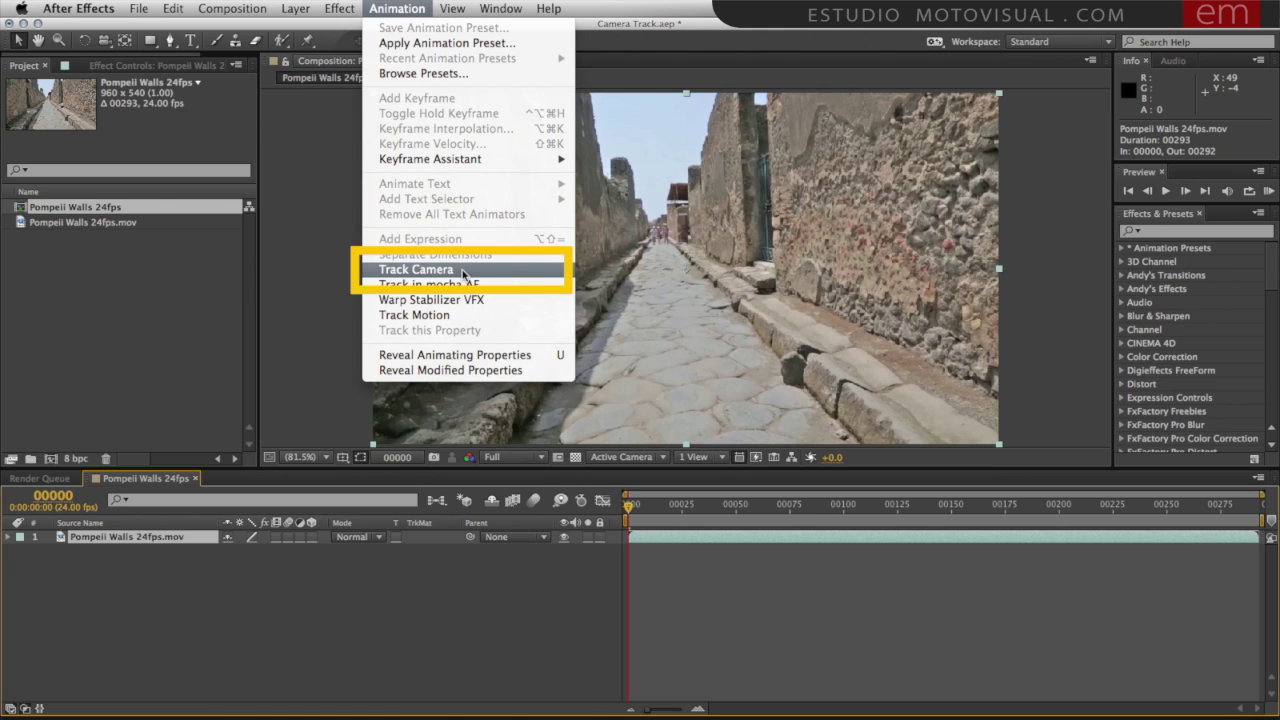
- Run Track Camera so the 3D Camera Tracker solves the street layer at 0.74 px average error
{"action": "left_click", "coordinate": [461, 270]}
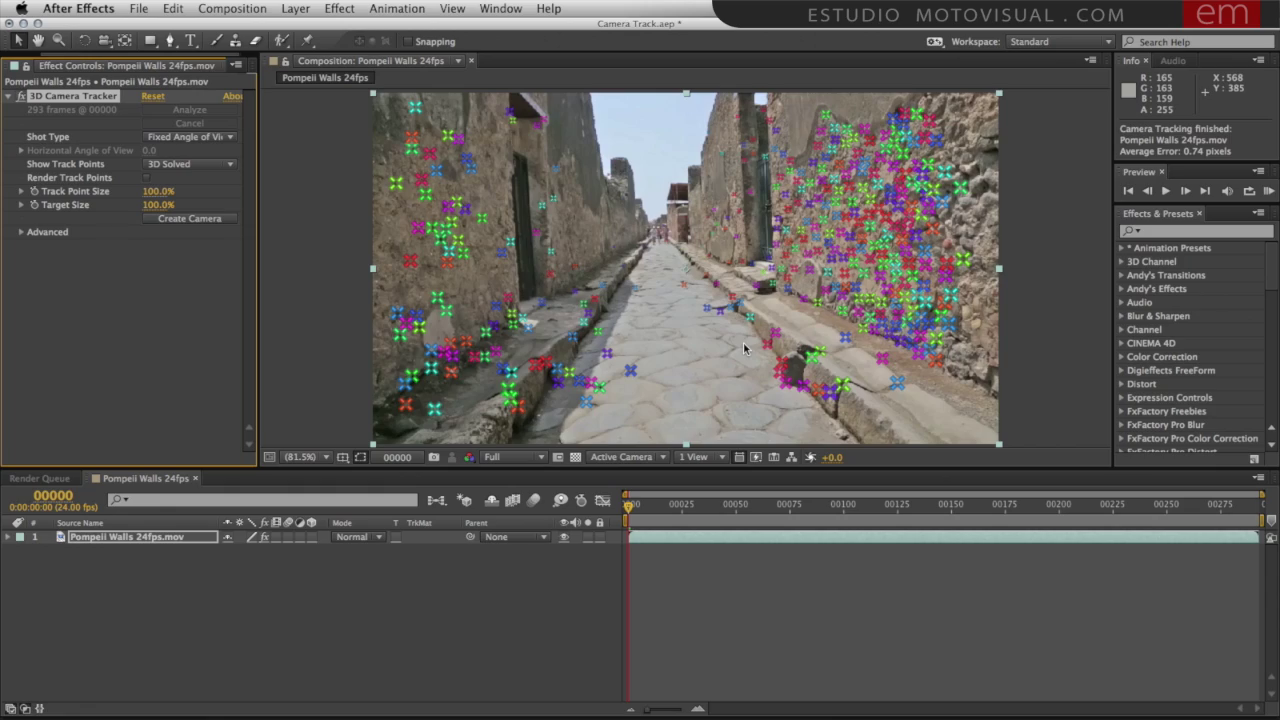
{"action": "mouse_move", "coordinate": [631, 508]}
{"action": "left_mouse_down"}
{"action": "mouse_move", "coordinate": [1224, 527]}
{"action": "mouse_move", "coordinate": [628, 527]}
{"action": "left_mouse_up"}
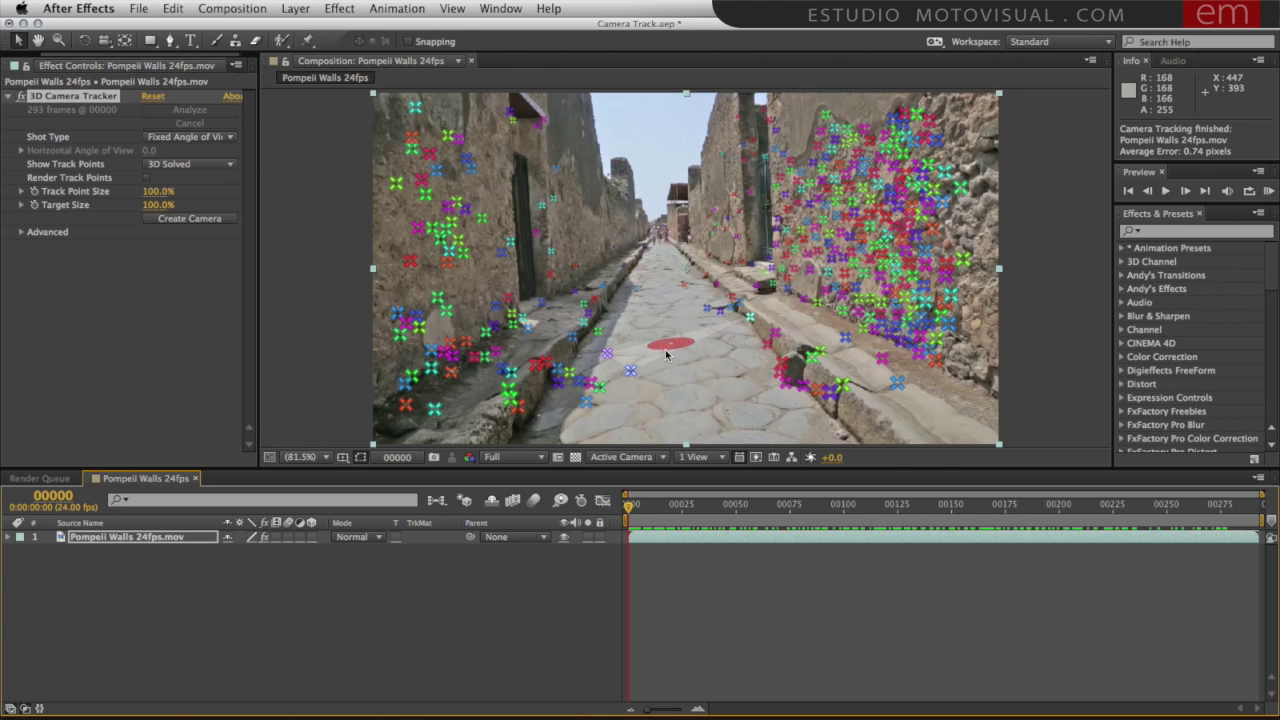
- Select three road track points so the tracker target lies flat on the road surface
{"action": "left_click", "coordinate": [666, 358]}
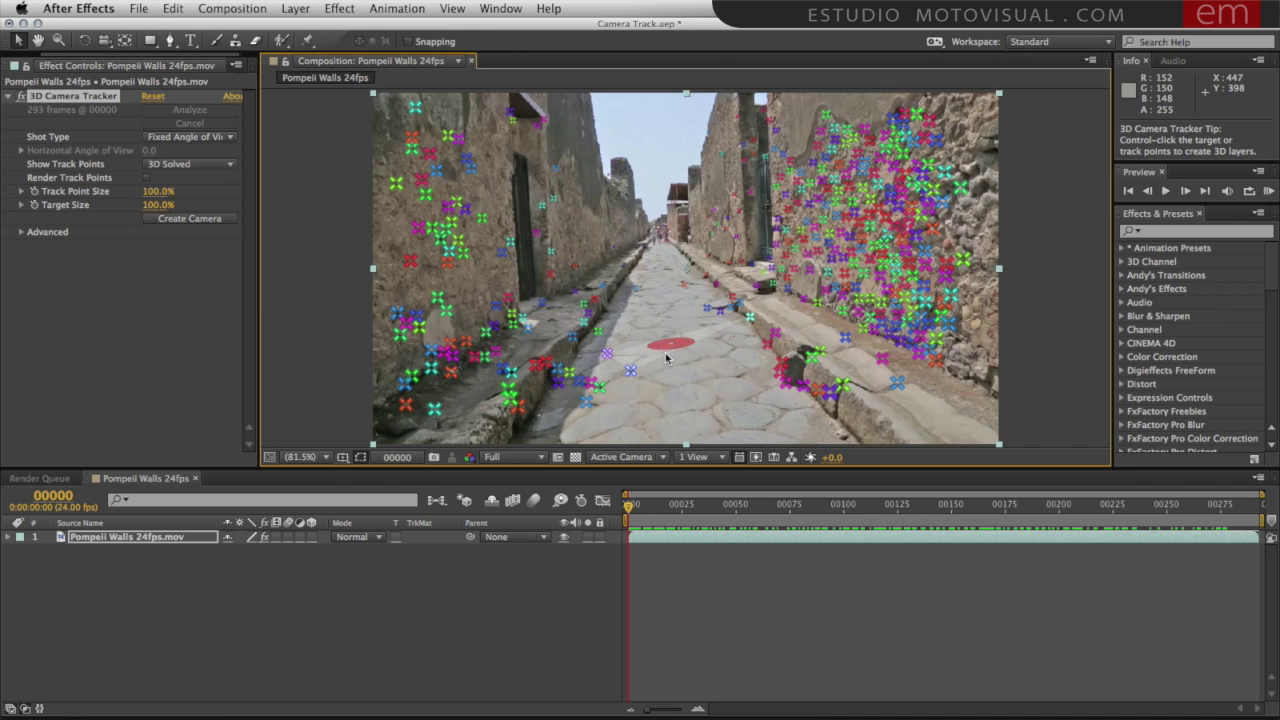
{"action": "left_click", "coordinate": [666, 358]}
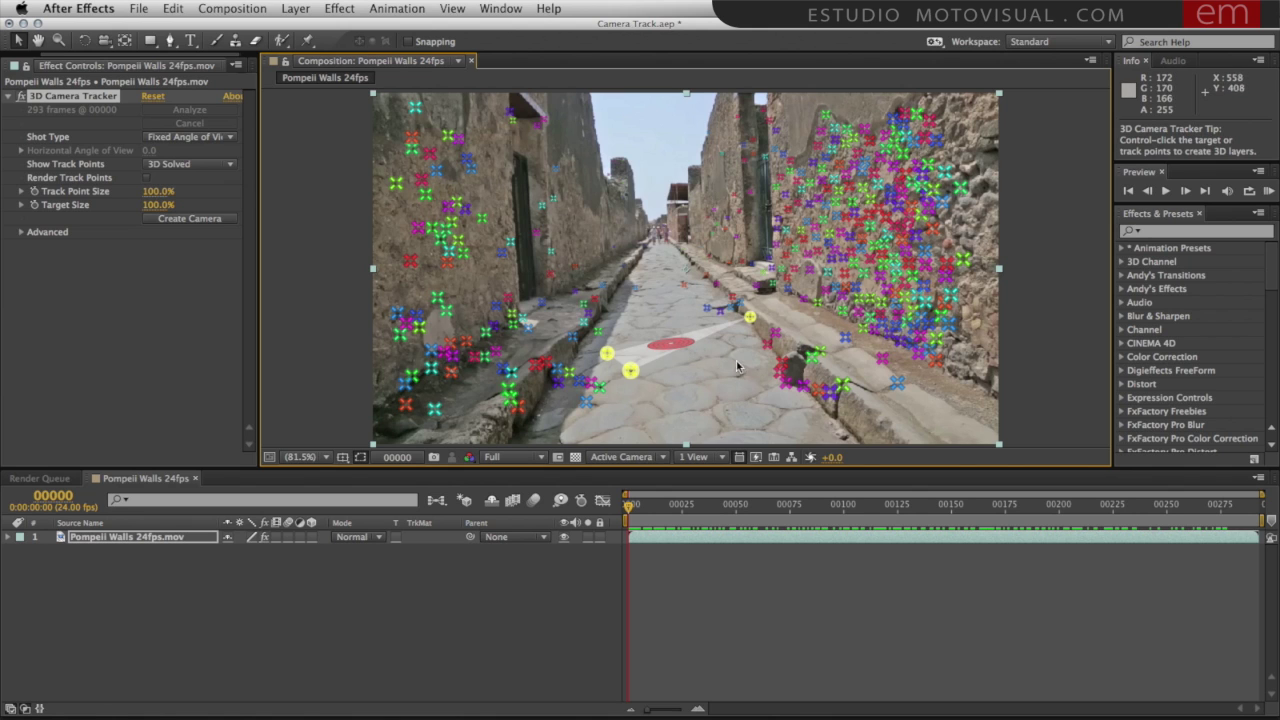
{"action": "left_click", "coordinate": [688, 383]}
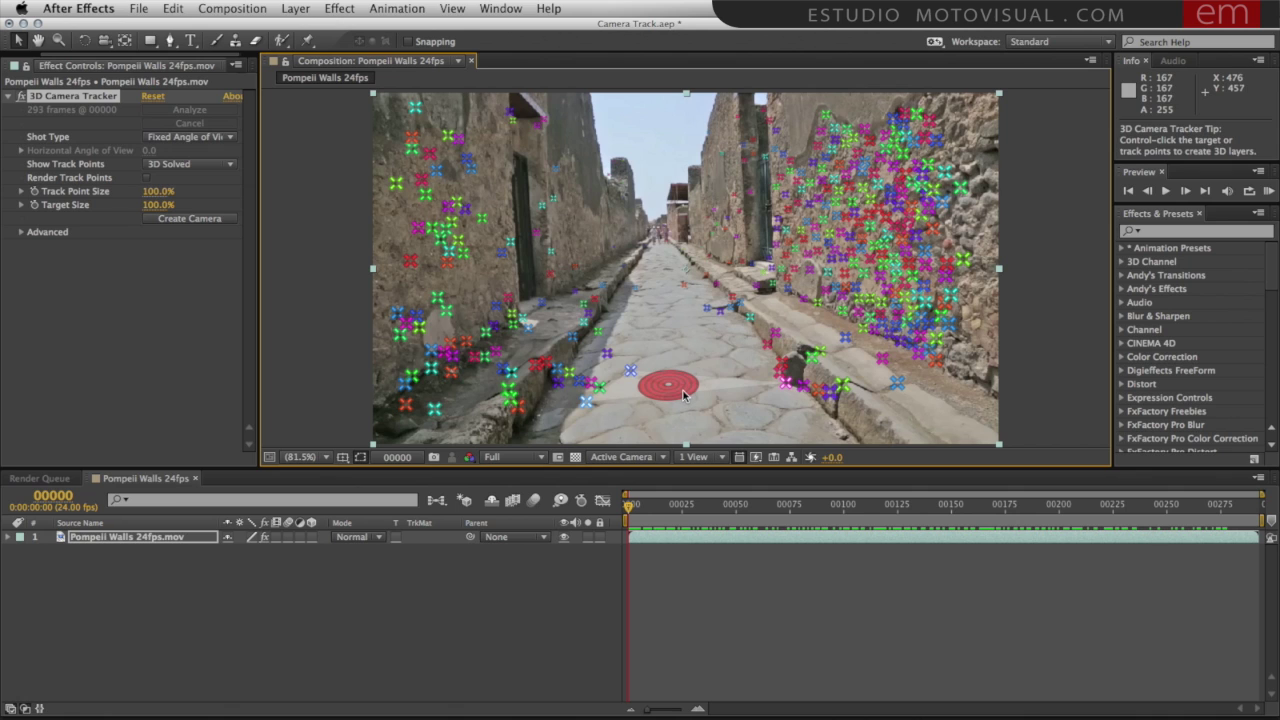
{"action": "left_click", "coordinate": [684, 393]}
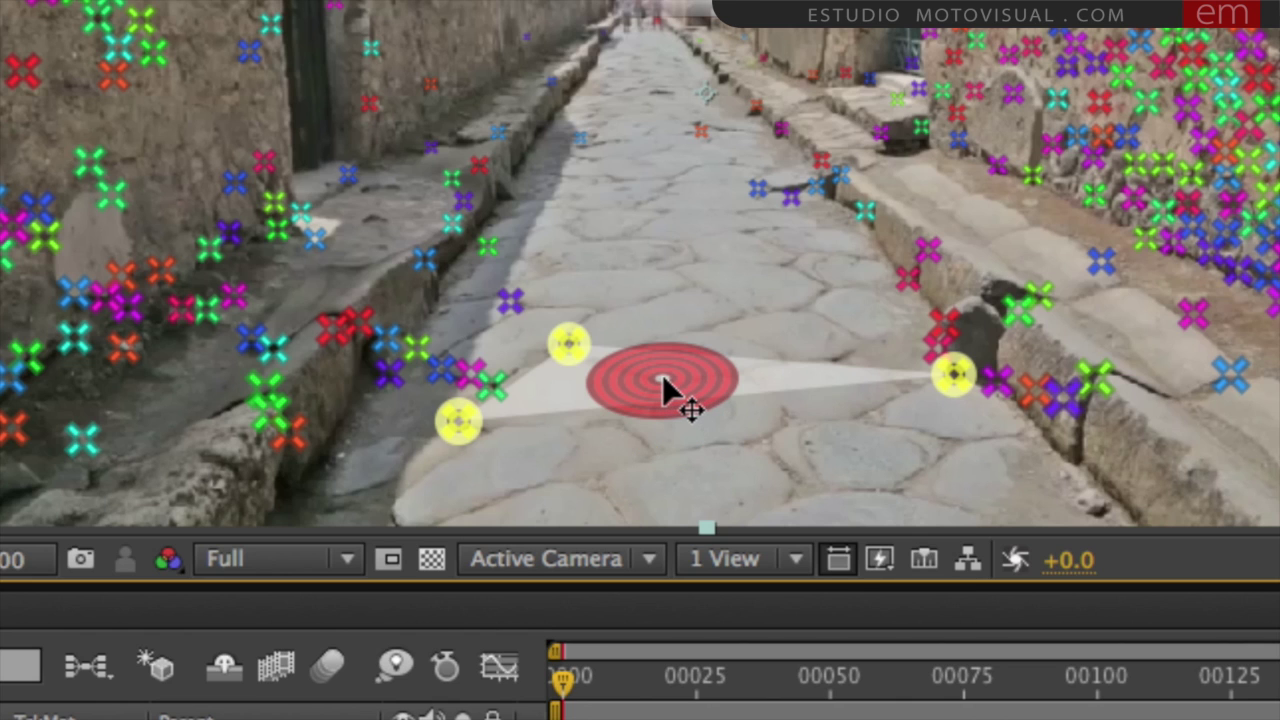
- Position the tracker target in the road foreground and scale it to 354.8%
{"action": "left_click_drag", "start_coordinate": [662, 381], "coordinate": [637, 52]}
{"action": "mouse_move", "coordinate": [655, 120]}
{"action": "left_mouse_down"}
{"action": "mouse_move", "coordinate": [700, 294]}
{"action": "mouse_move", "coordinate": [703, 423]}
{"action": "mouse_move", "coordinate": [694, 200]}
{"action": "mouse_move", "coordinate": [646, 56]}
{"action": "left_mouse_up"}
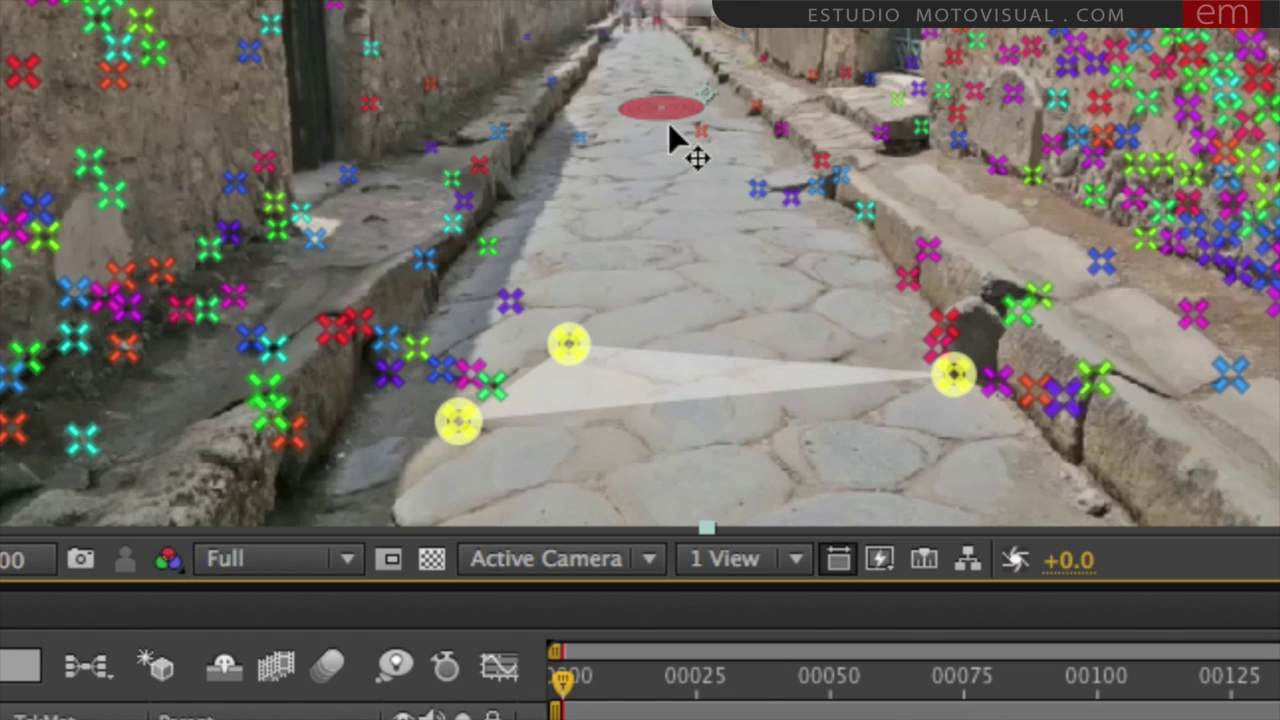
{"action": "mouse_move", "coordinate": [668, 127]}
{"action": "left_mouse_down"}
{"action": "mouse_move", "coordinate": [700, 343]}
{"action": "mouse_move", "coordinate": [694, 414]}
{"action": "mouse_move", "coordinate": [689, 191]}
{"action": "mouse_move", "coordinate": [648, 58]}
{"action": "mouse_move", "coordinate": [666, 80]}
{"action": "mouse_move", "coordinate": [688, 400]}
{"action": "mouse_move", "coordinate": [648, 195]}
{"action": "mouse_move", "coordinate": [651, 63]}
{"action": "mouse_move", "coordinate": [686, 415]}
{"action": "mouse_move", "coordinate": [675, 383]}
{"action": "left_mouse_up"}
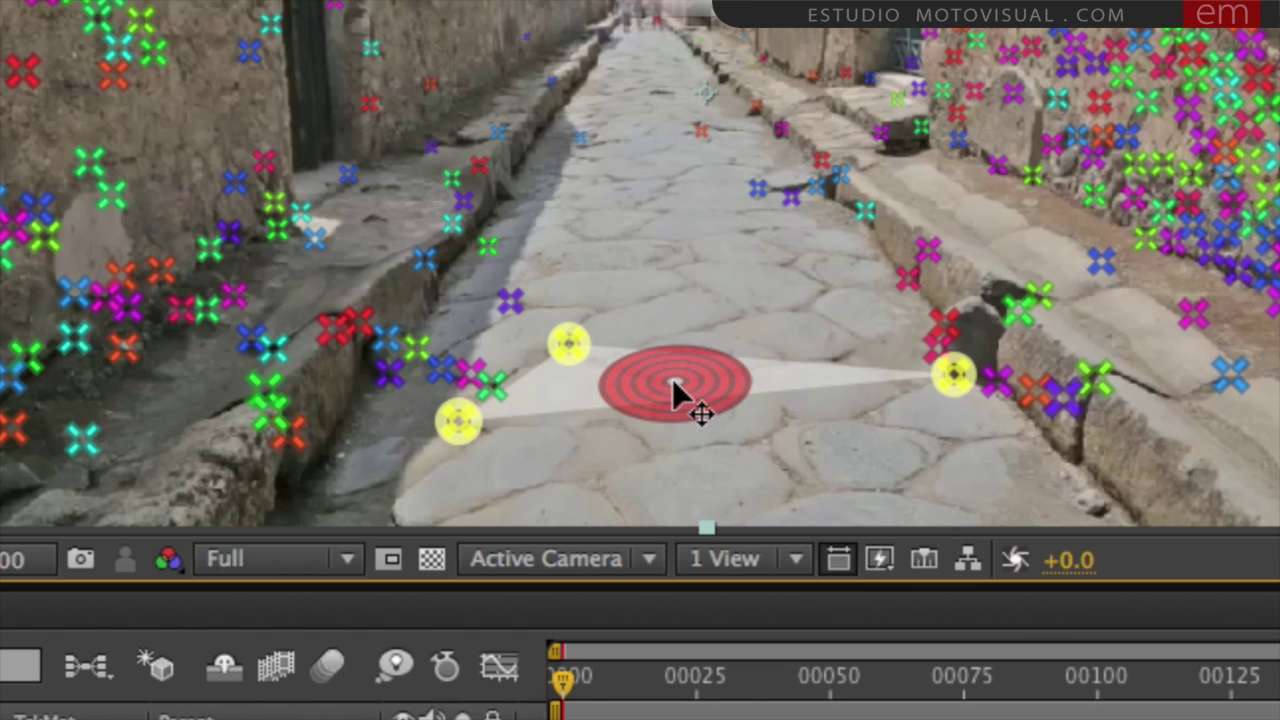
{"action": "key", "text": "alt"}
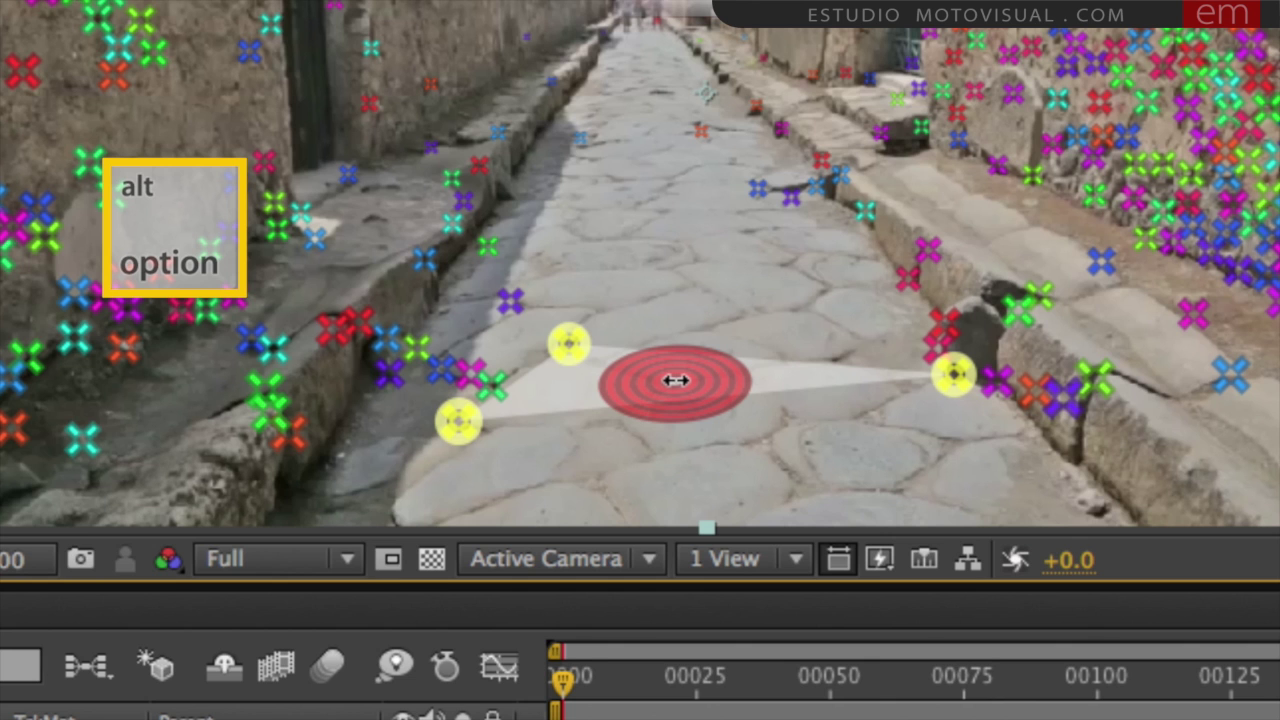
{"action": "mouse_move", "coordinate": [675, 380]}
{"action": "left_mouse_down"}
{"action": "mouse_move", "coordinate": [1005, 372]}
{"action": "mouse_move", "coordinate": [1032, 388]}
{"action": "left_mouse_up"}
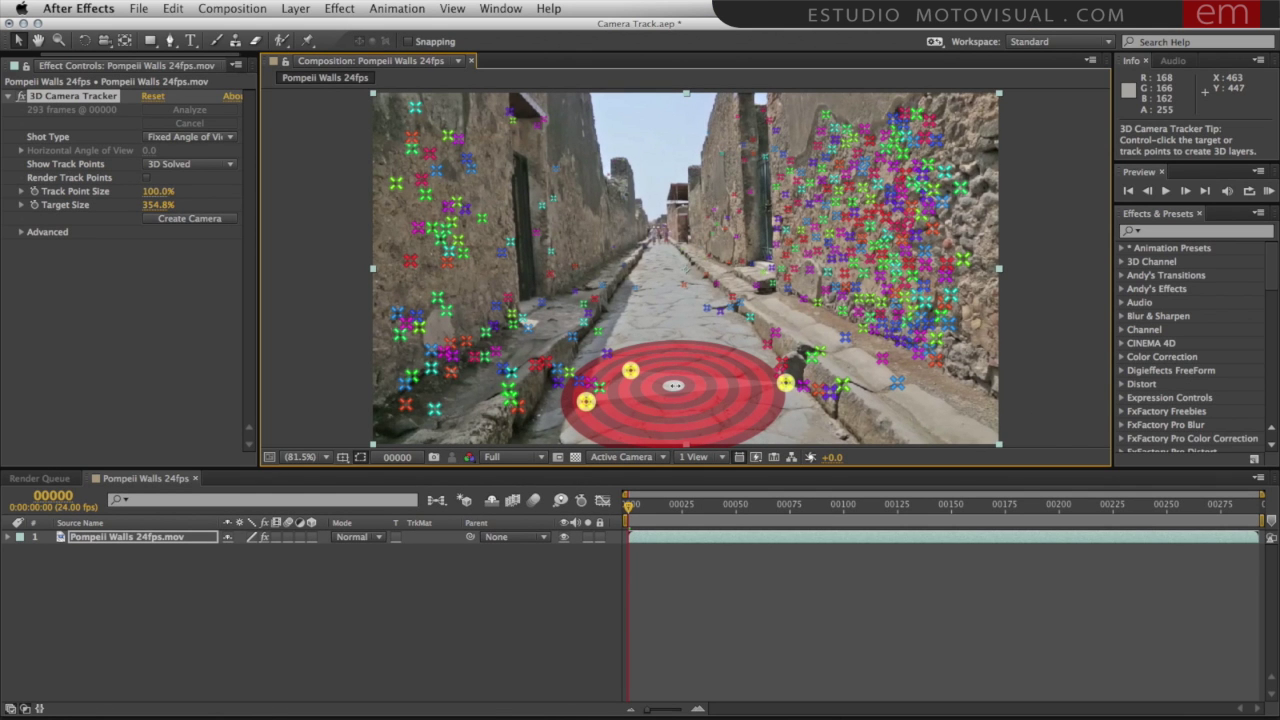
- Move the target up the street, deselect, and at frame 00083 pick three mid-road track points
{"action": "mouse_move", "coordinate": [675, 389]}
{"action": "left_mouse_down"}
{"action": "mouse_move", "coordinate": [655, 232]}
{"action": "mouse_move", "coordinate": [688, 352]}
{"action": "mouse_move", "coordinate": [656, 277]}
{"action": "mouse_move", "coordinate": [697, 364]}
{"action": "mouse_move", "coordinate": [690, 386]}
{"action": "left_mouse_up"}
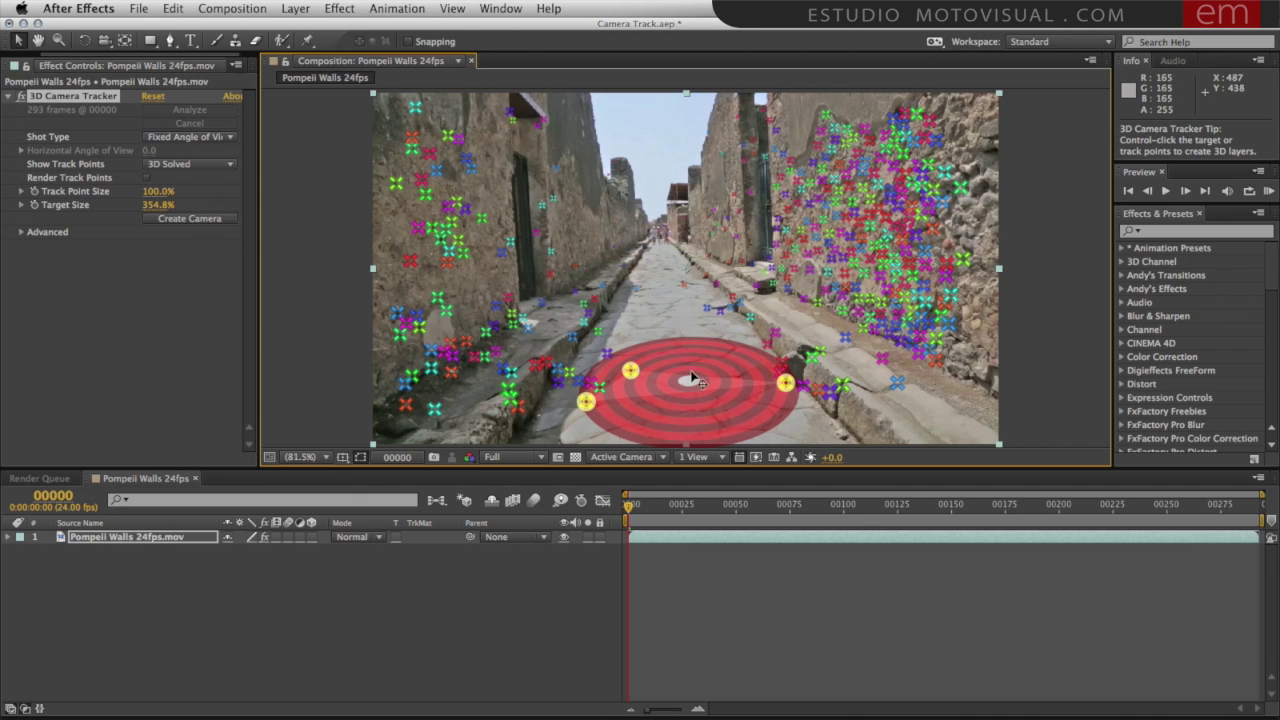
{"action": "left_click", "coordinate": [671, 328]}
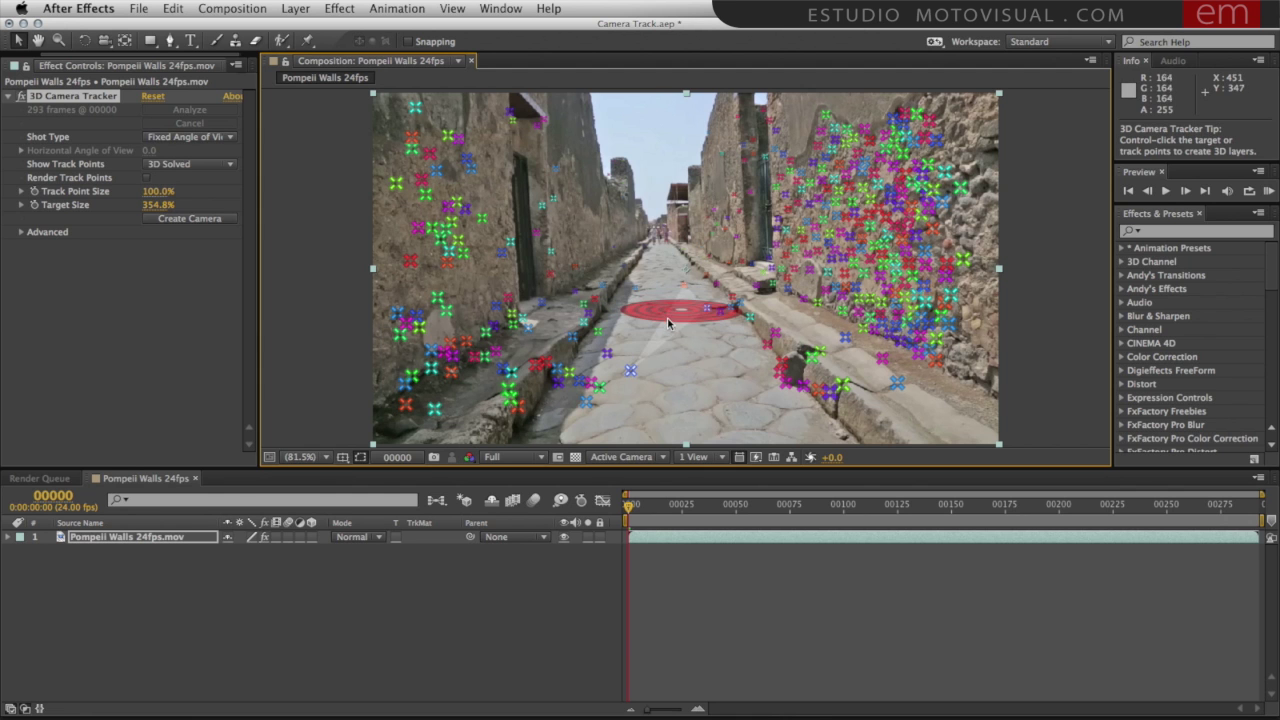
{"action": "left_click_drag", "start_coordinate": [628, 508], "coordinate": [808, 510]}
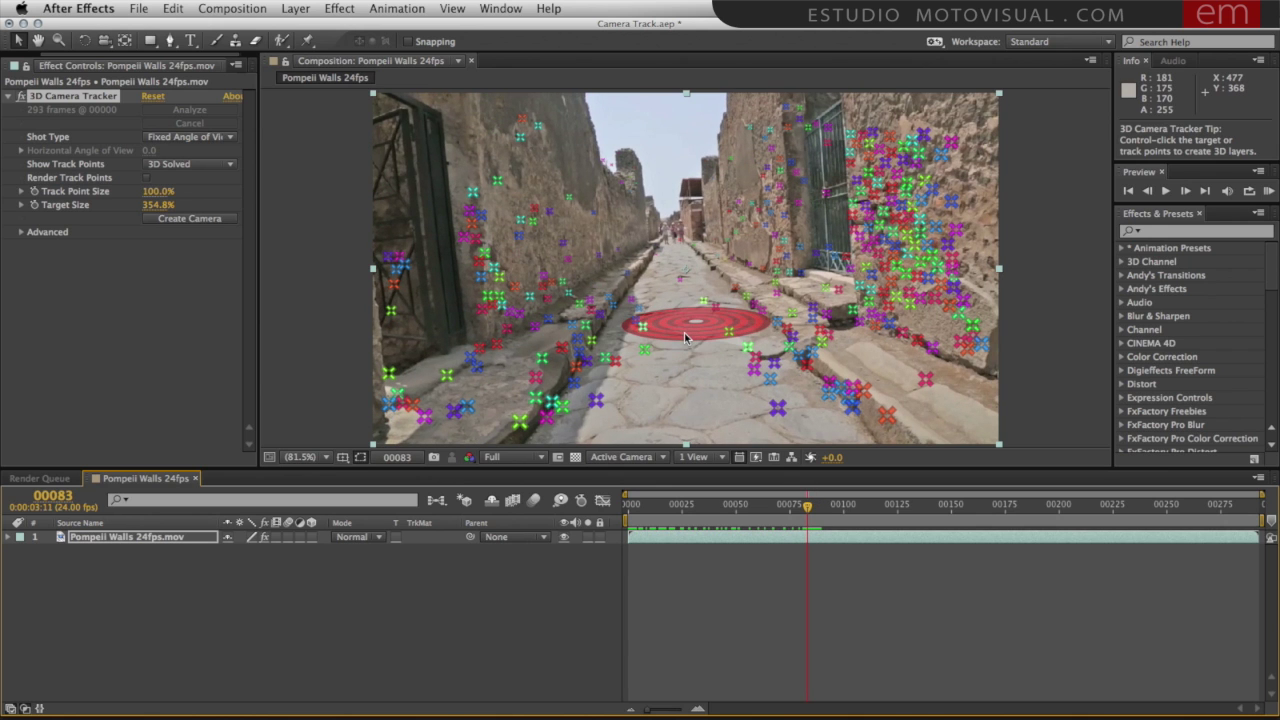
{"action": "left_click", "coordinate": [686, 338]}
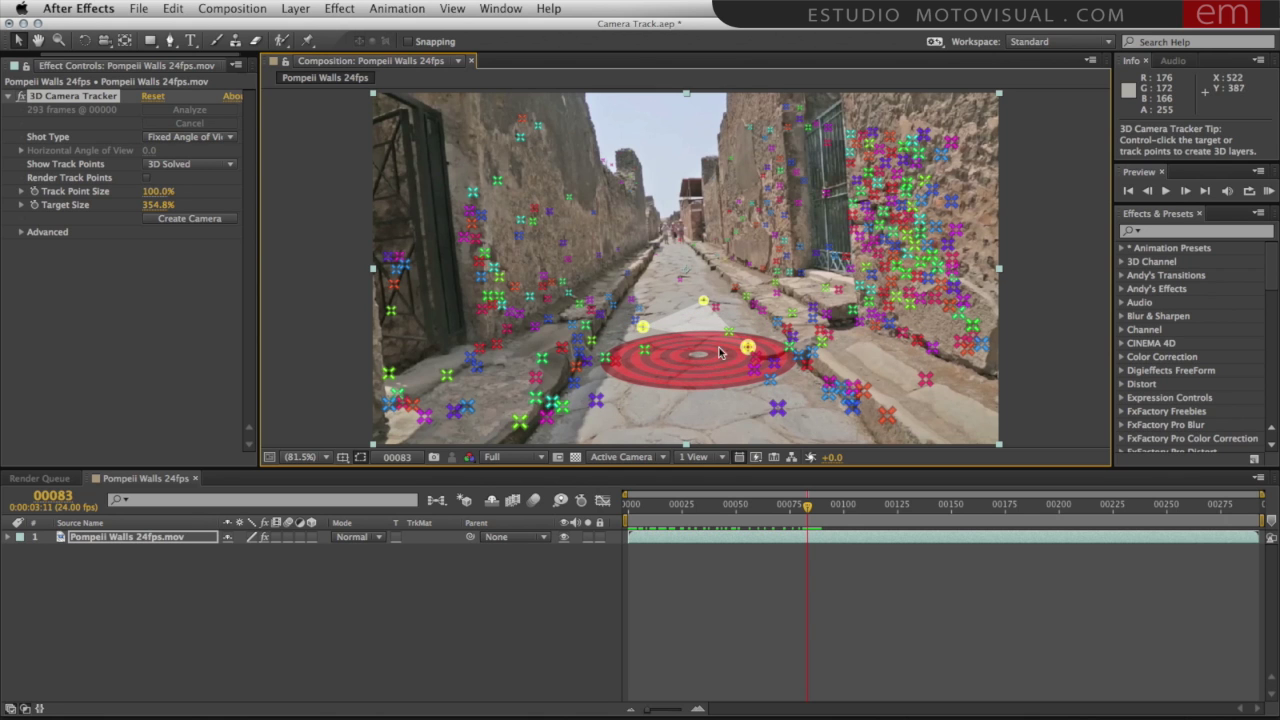
- Set the road as ground plane and origin, then create Track Solid 1 and the 3D Tracker Camera
{"action": "right_click", "coordinate": [702, 356]}
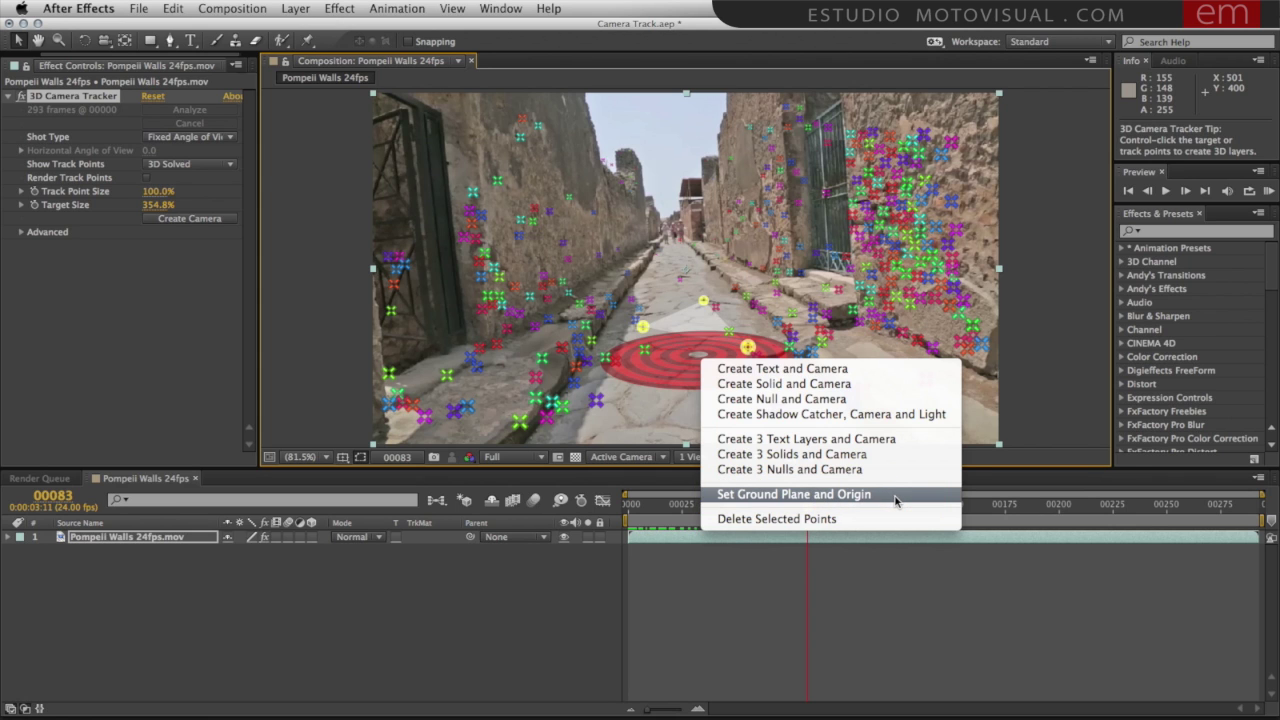
{"action": "left_click", "coordinate": [894, 500]}
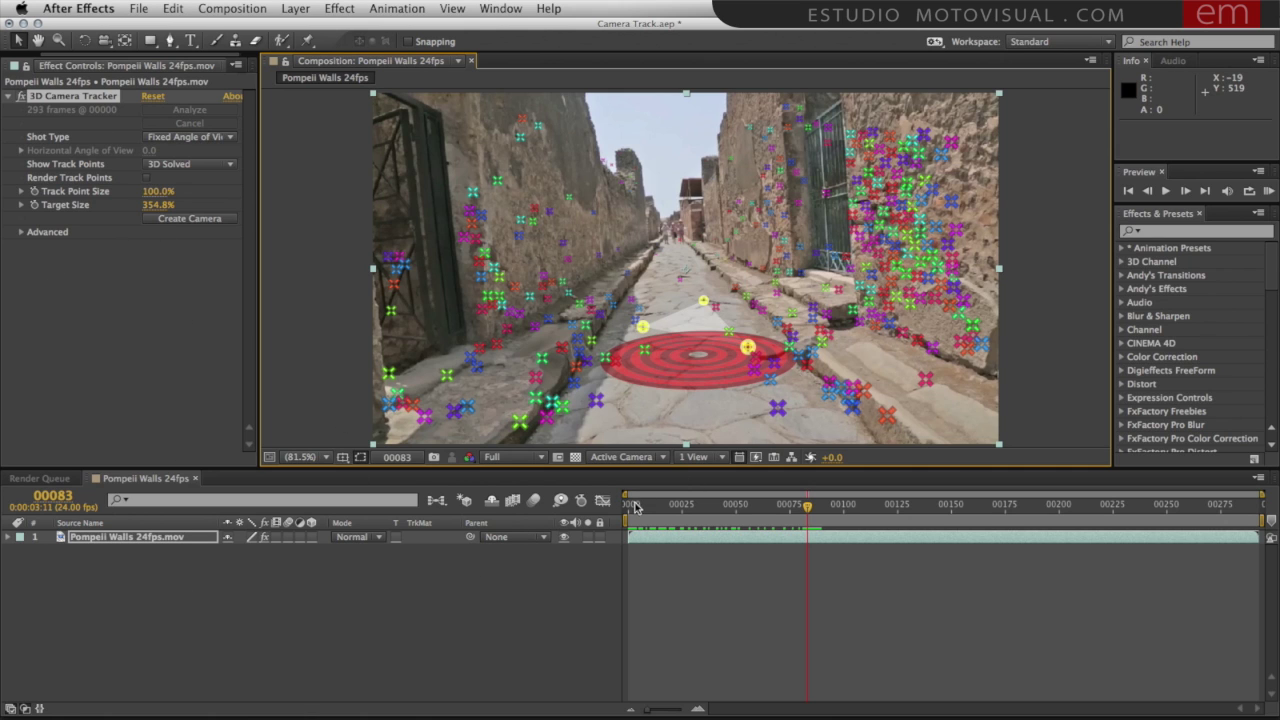
{"action": "right_click", "coordinate": [702, 357]}
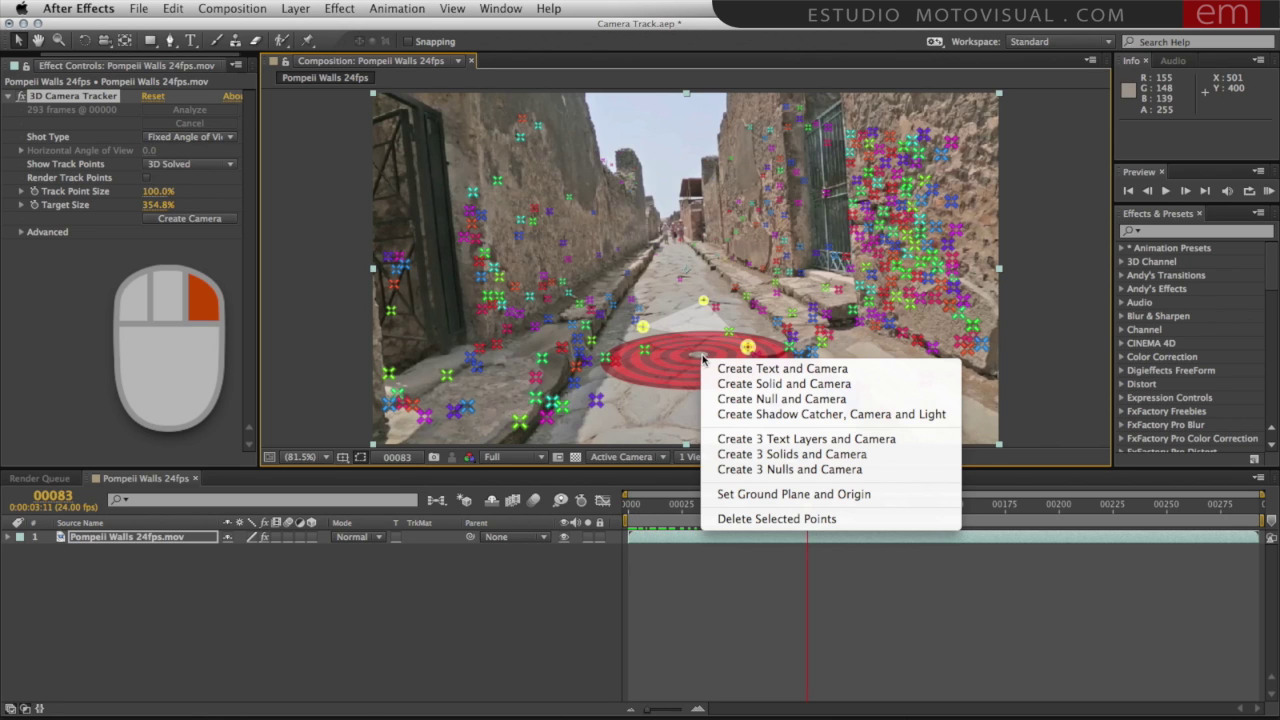
{"action": "left_click", "coordinate": [792, 388]}
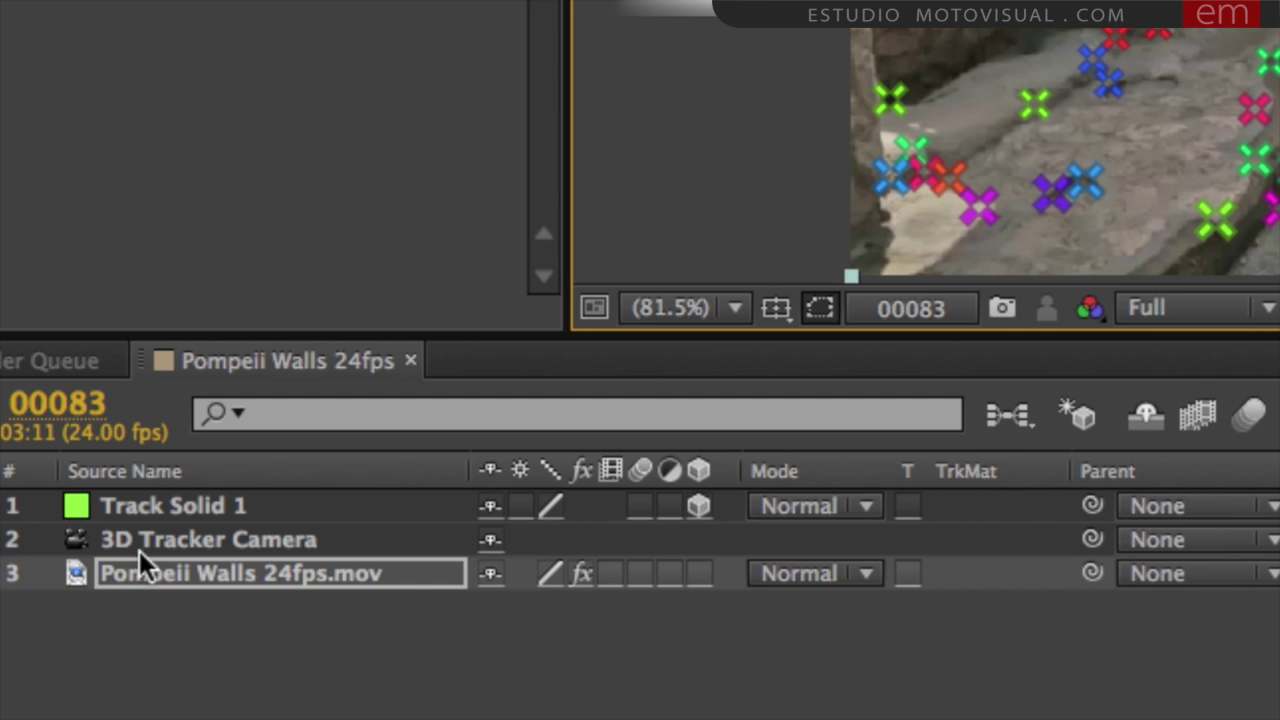
- RAM-preview the tracked shot up to frame 00104, then select Track Solid 1 and the 3D Tracker Camera
{"action": "left_click", "coordinate": [150, 540]}
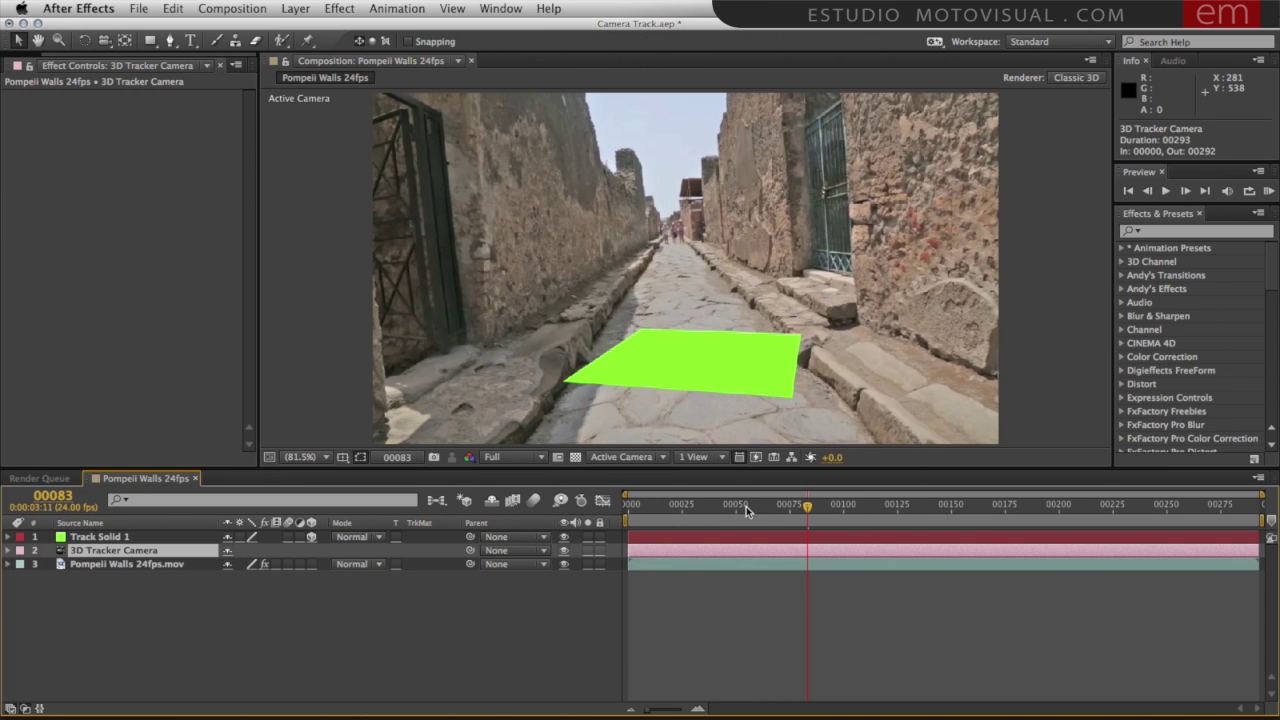
{"action": "key", "text": "KP_0"}
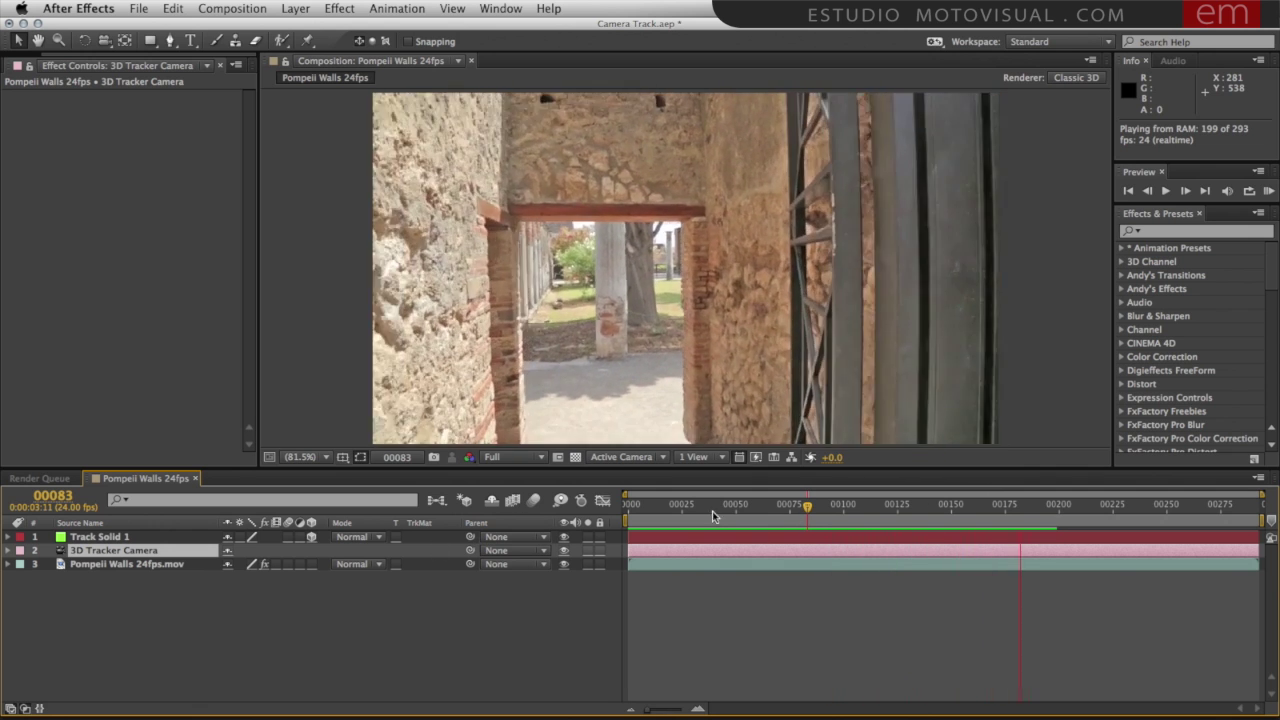
{"action": "left_click", "coordinate": [145, 619]}
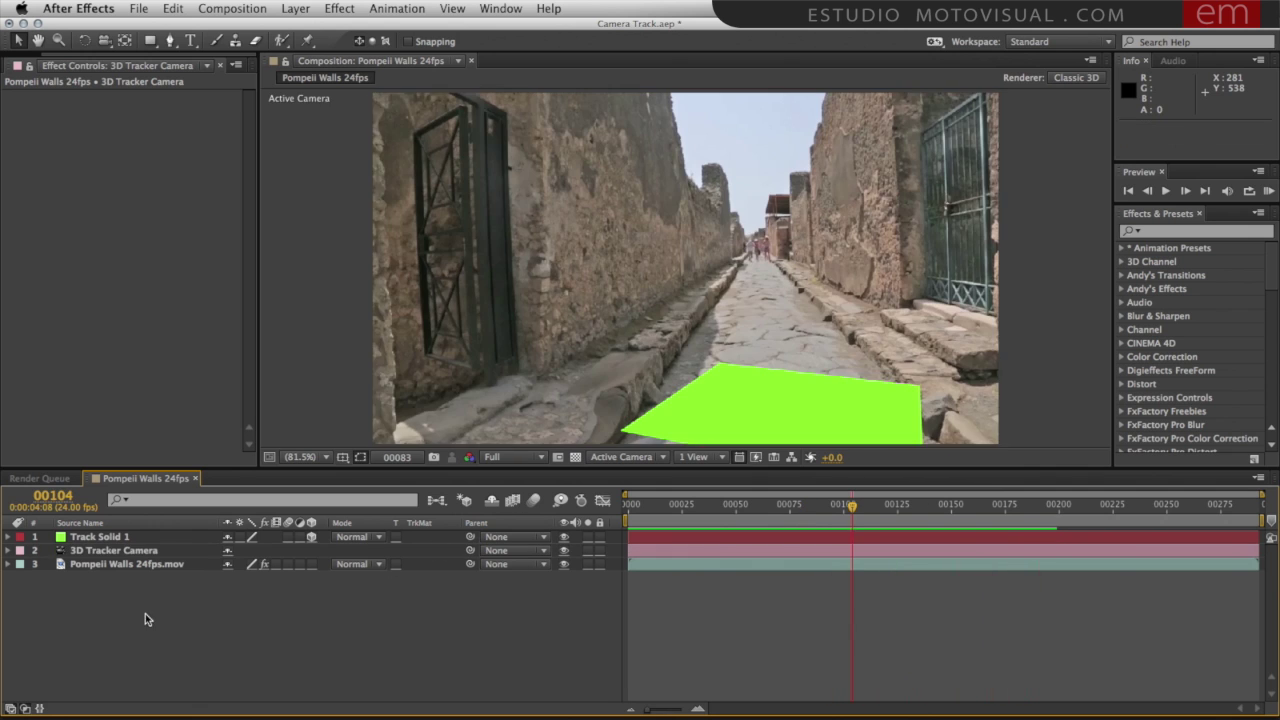
{"action": "left_click", "coordinate": [110, 537]}
{"action": "left_click", "coordinate": [107, 551], "text": "shift"}
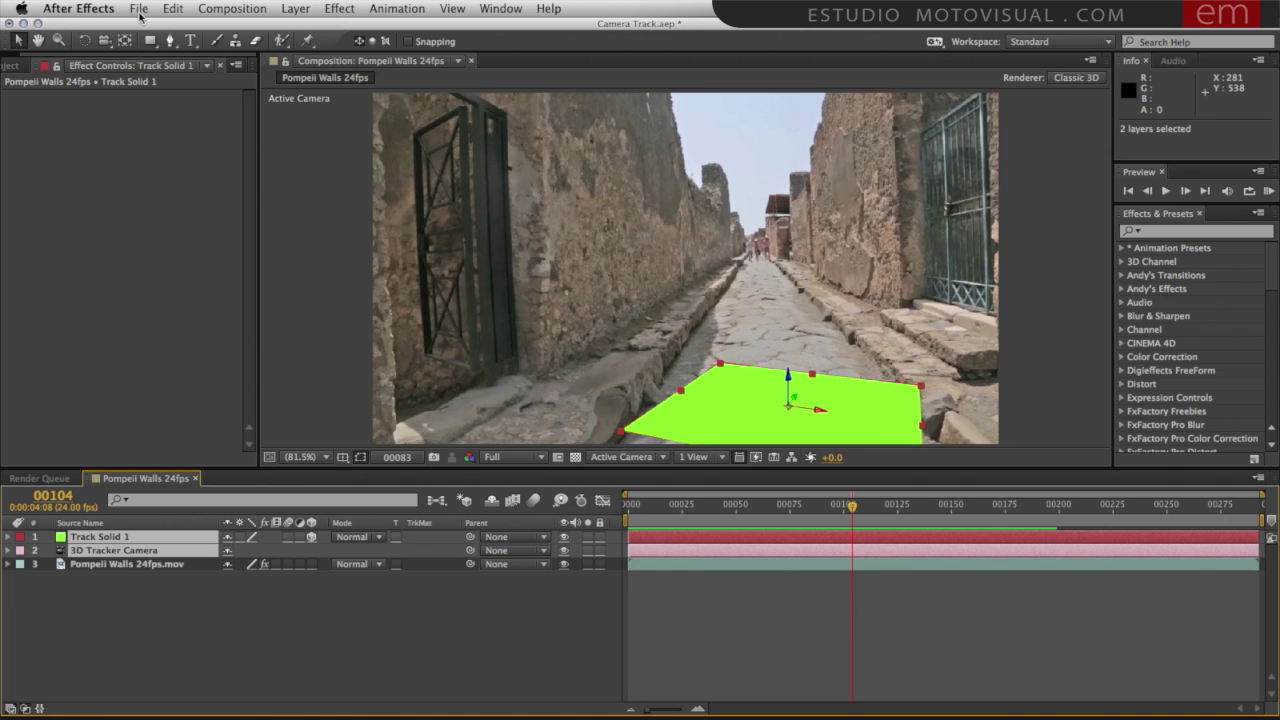
- Export the solid and camera through the C4D Exporter as Camera Track Data.c4d in the 3d folder
{"action": "left_click", "coordinate": [139, 9]}
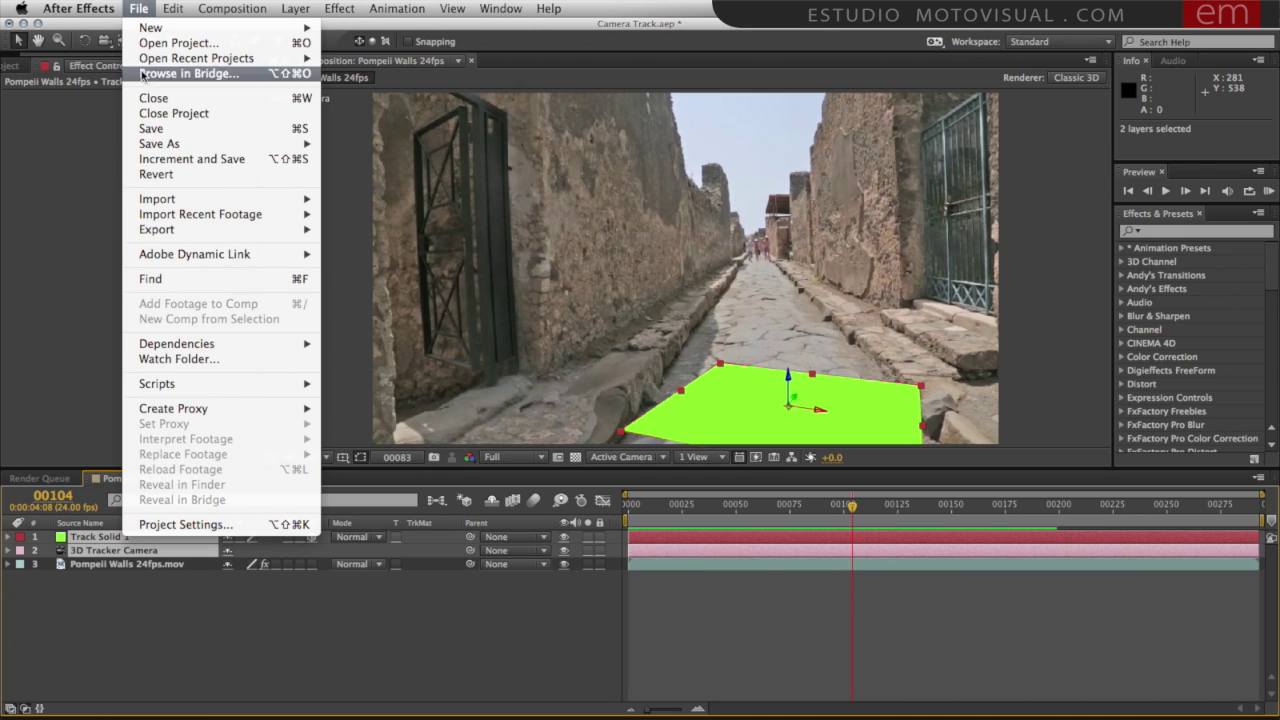
{"action": "mouse_move", "coordinate": [149, 232]}
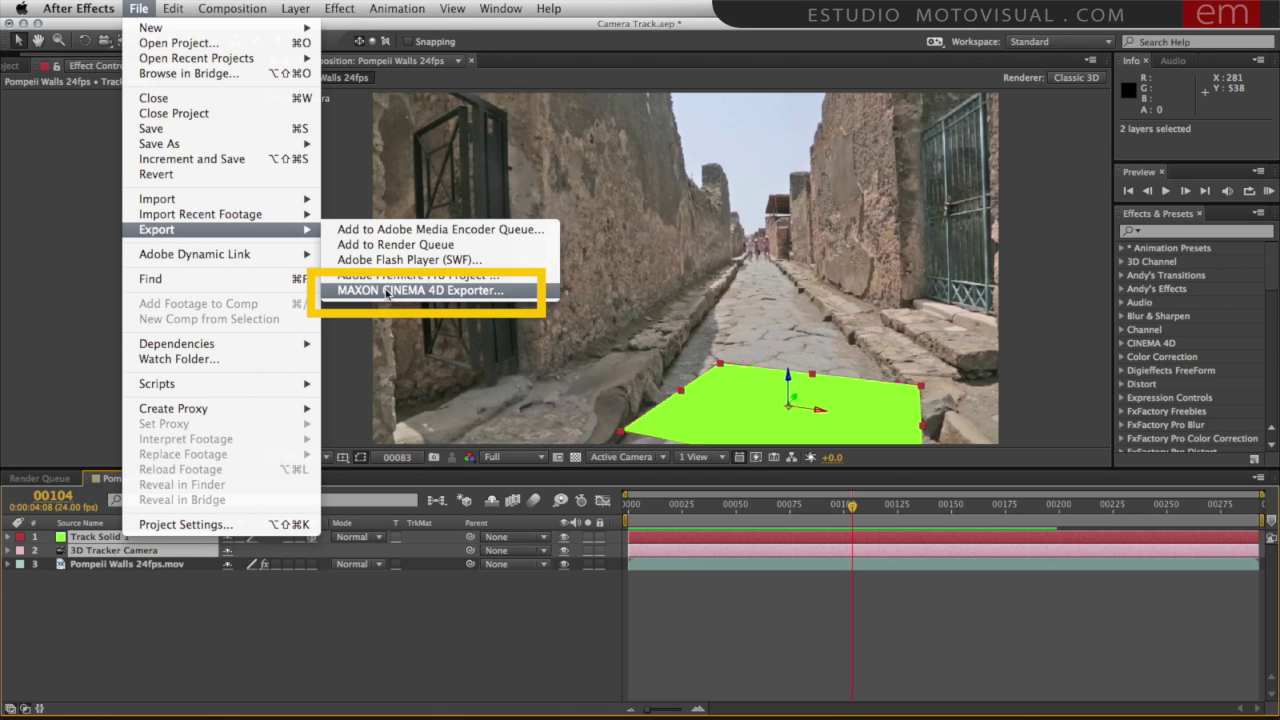
{"action": "left_click", "coordinate": [524, 293]}
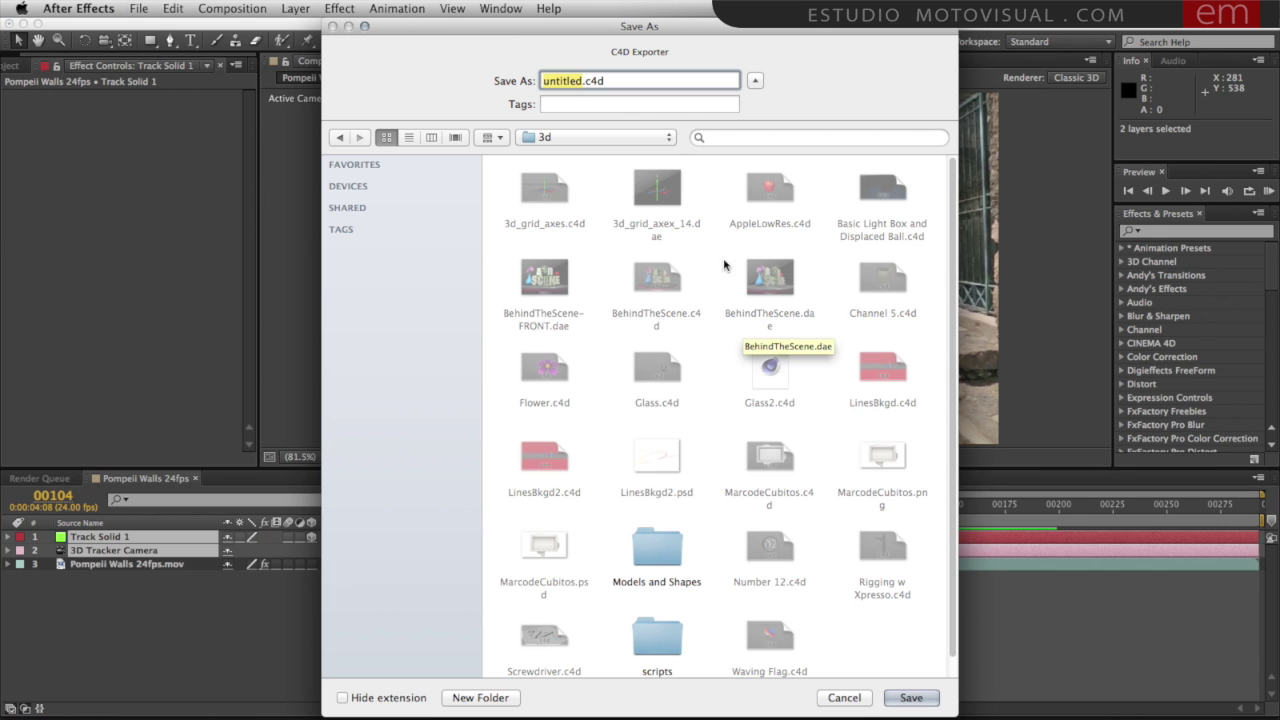
{"action": "type", "text": "Ca"}
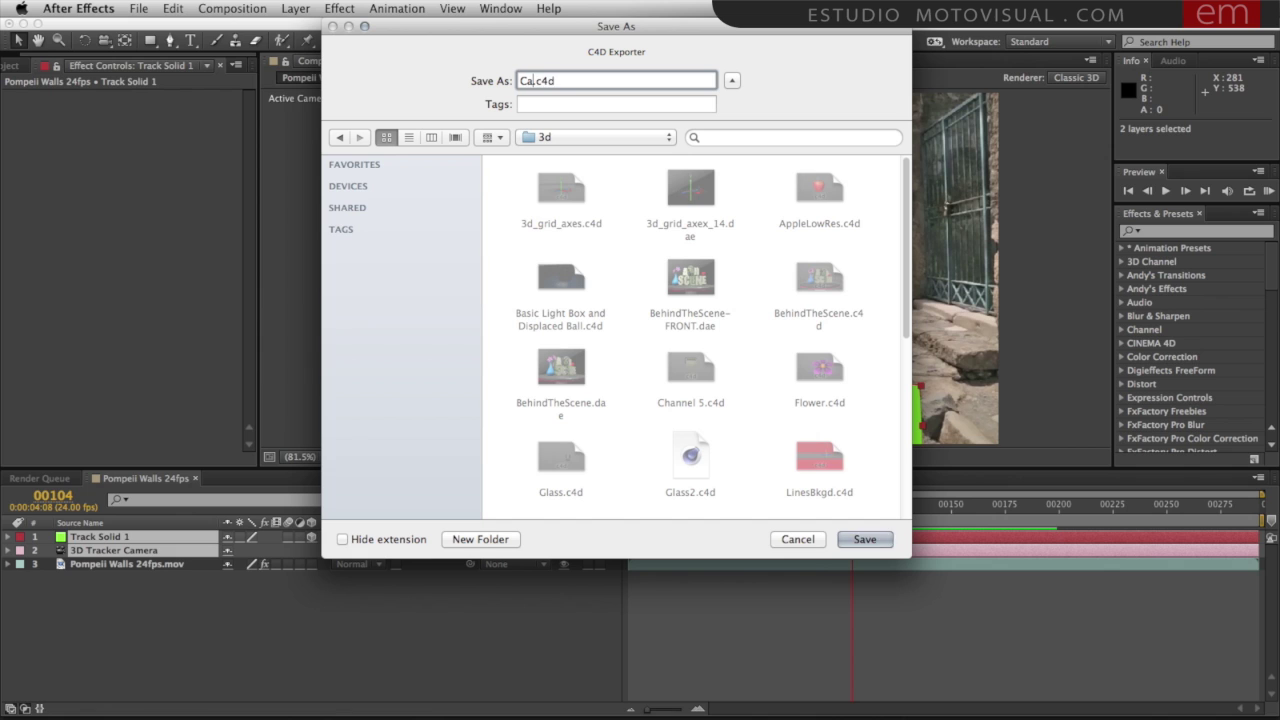
{"action": "type", "text": "mera Tra"}
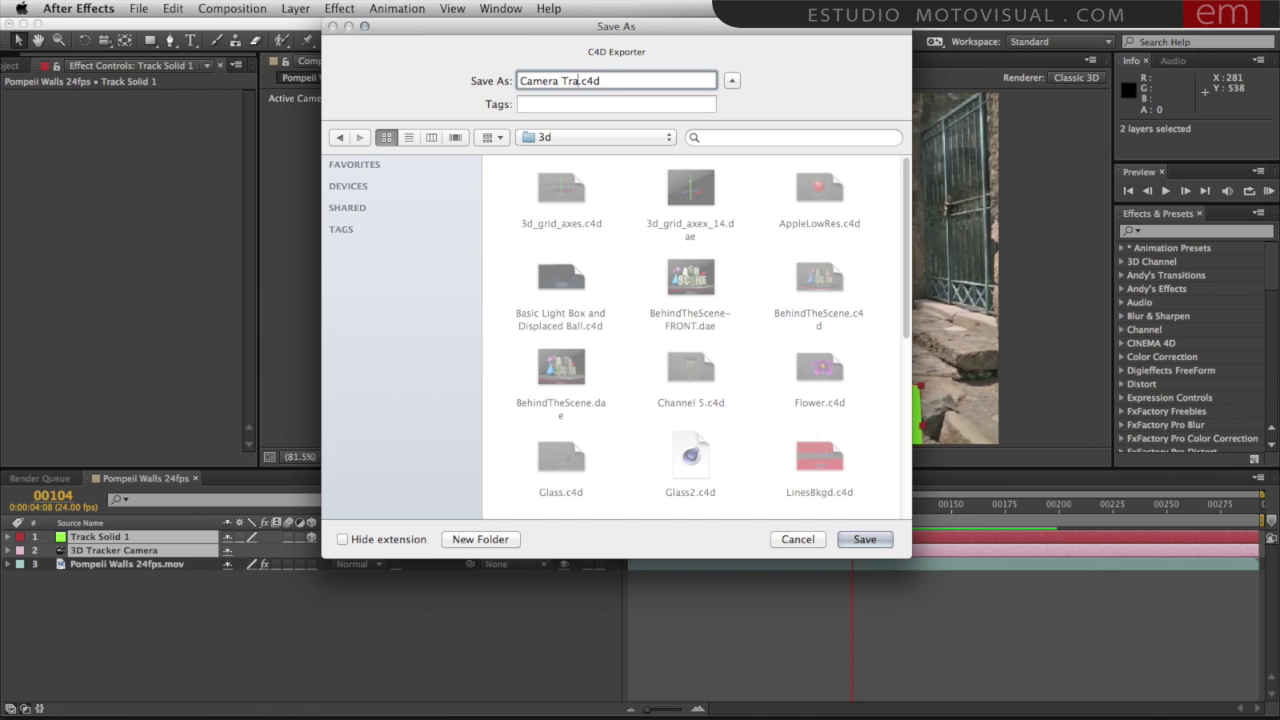
{"action": "type", "text": "ck Data"}
{"action": "key", "text": "Return"}
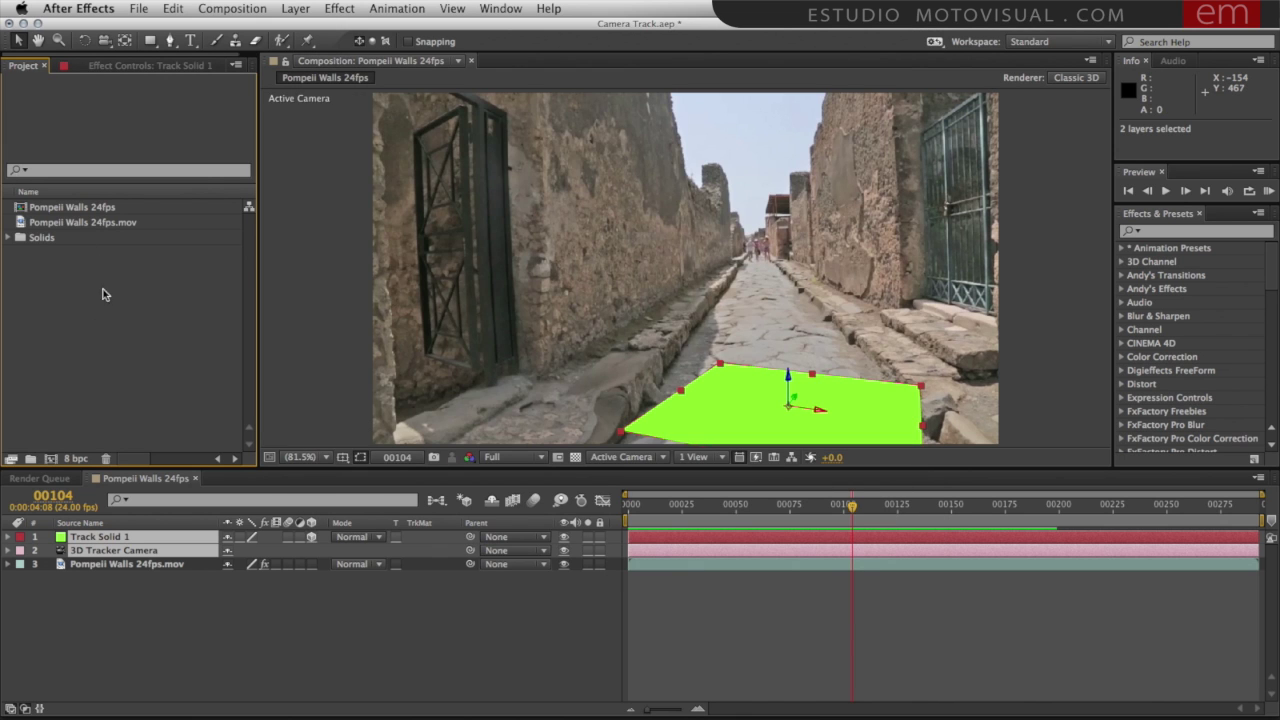
- Import Camera Track Data.c4d into the project as a 960×540, 24 fps footage item
{"action": "left_click", "coordinate": [139, 8]}
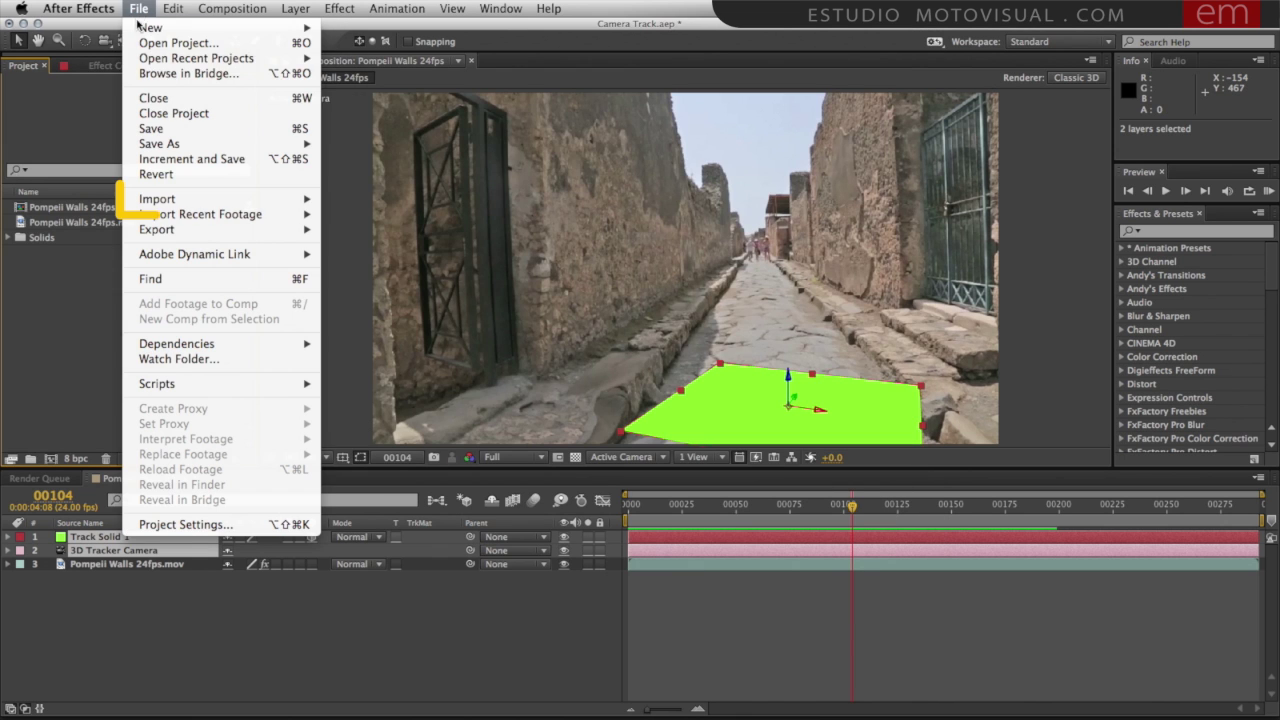
{"action": "mouse_move", "coordinate": [157, 198]}
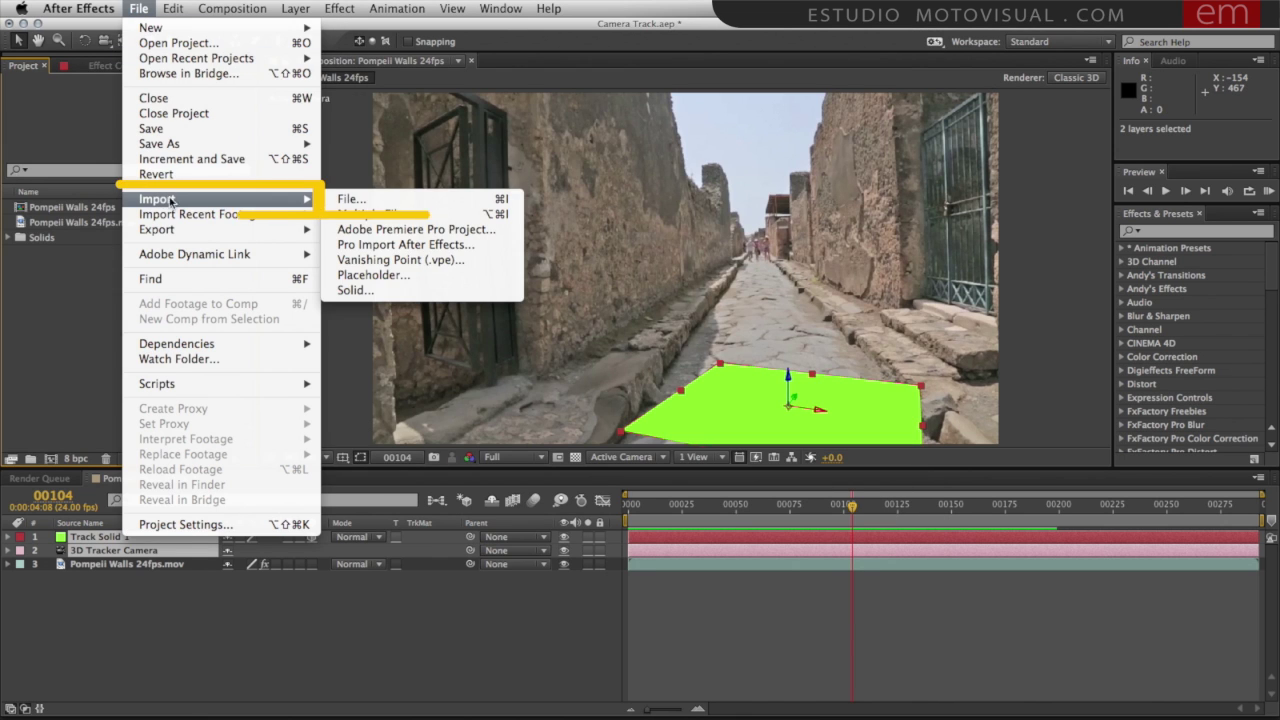
{"action": "left_click", "coordinate": [425, 200]}
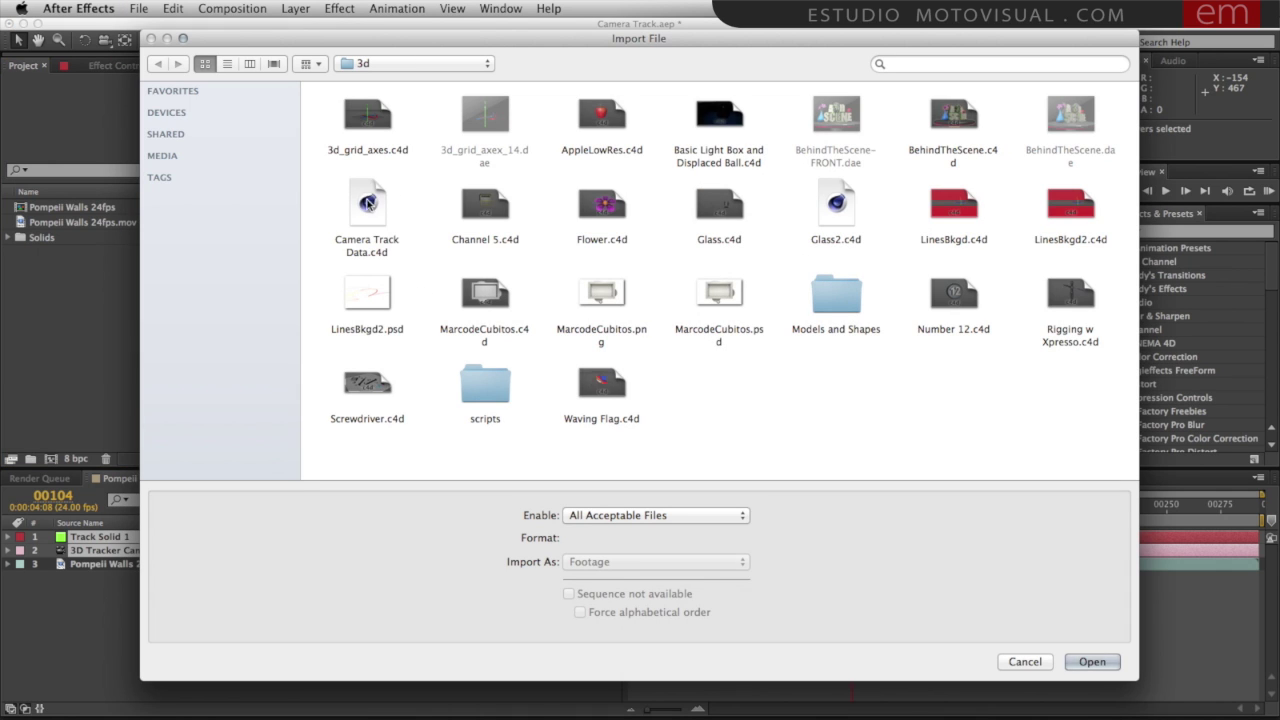
{"action": "left_click", "coordinate": [368, 210]}
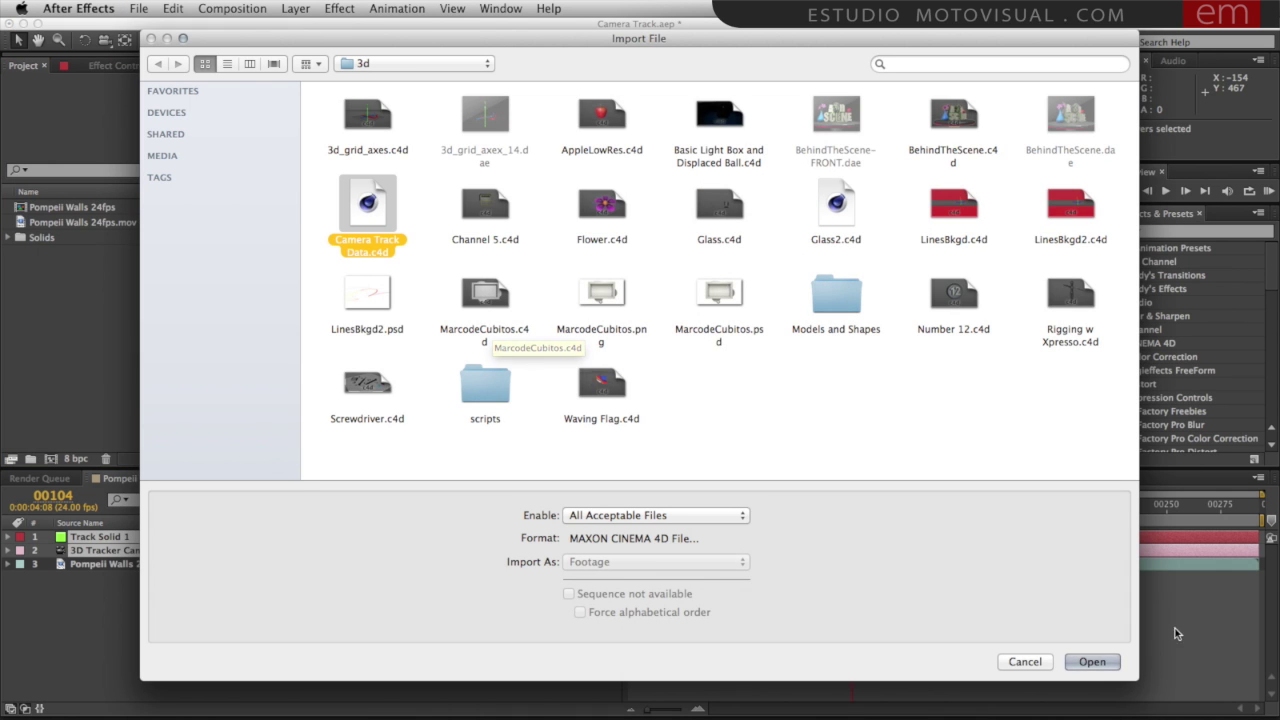
{"action": "left_click", "coordinate": [1094, 662]}
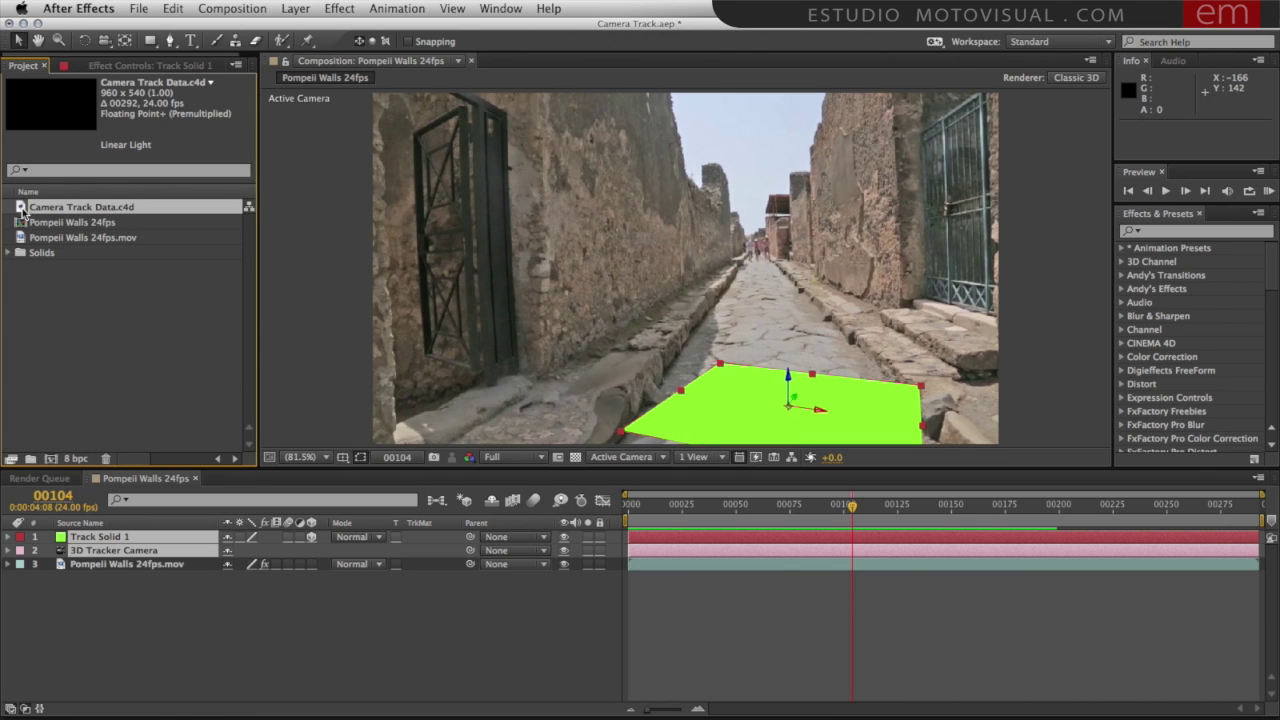
- Drag Camera Track Data.c4d into Pompeii Walls 24fps and move it to the top layer
{"action": "left_click_drag", "start_coordinate": [20, 210], "coordinate": [64, 600]}
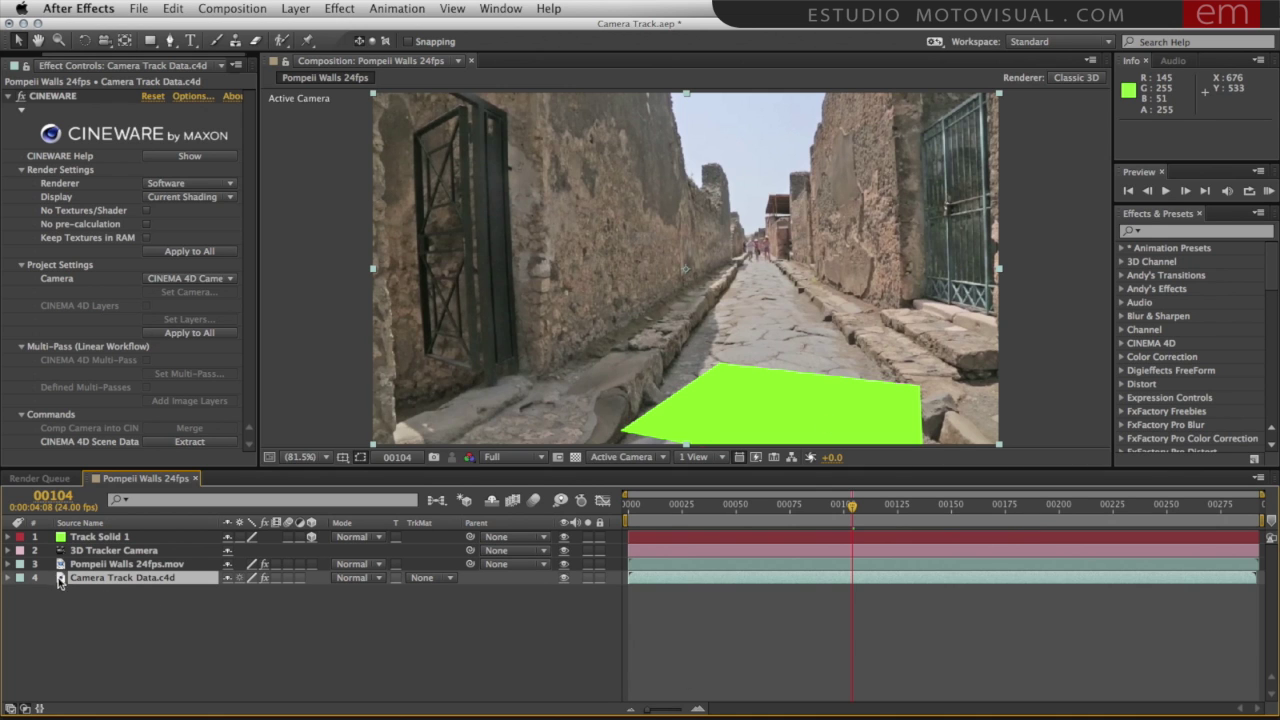
{"action": "left_click_drag", "start_coordinate": [77, 584], "coordinate": [80, 567]}
{"action": "left_click_drag", "start_coordinate": [80, 540], "coordinate": [82, 541]}
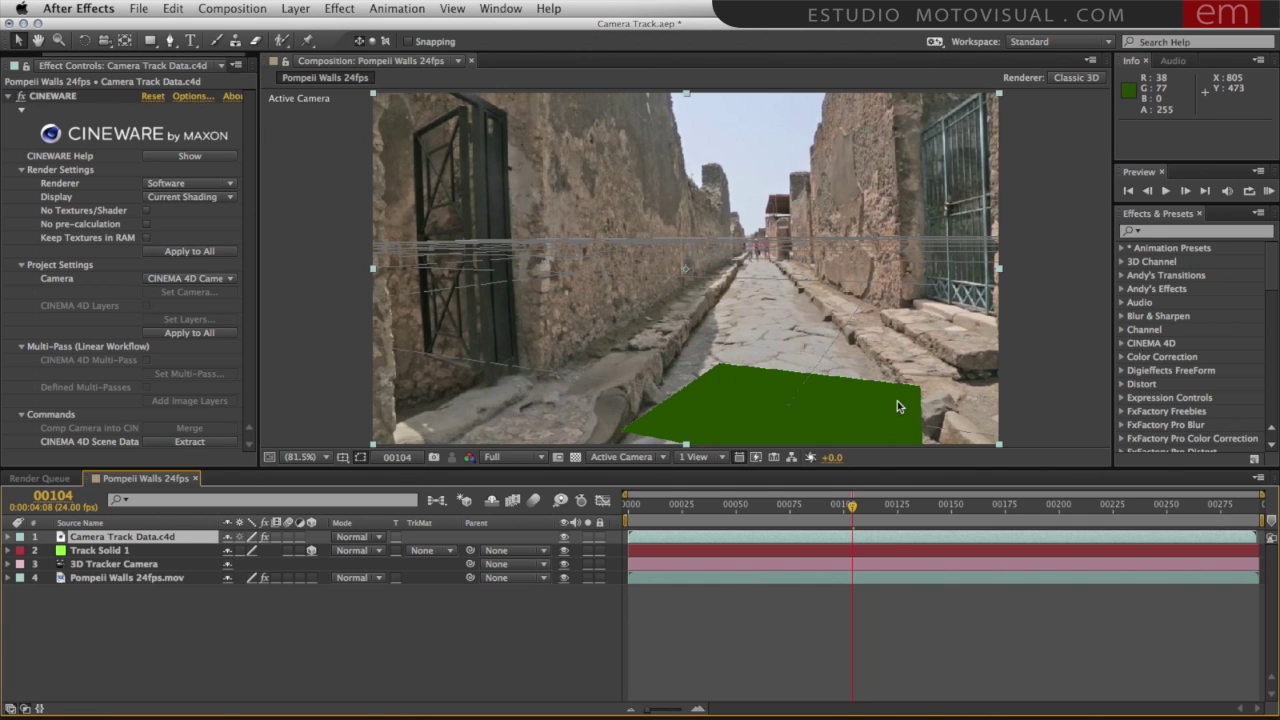
{"action": "left_click", "coordinate": [89, 611]}
{"action": "left_click", "coordinate": [165, 538]}
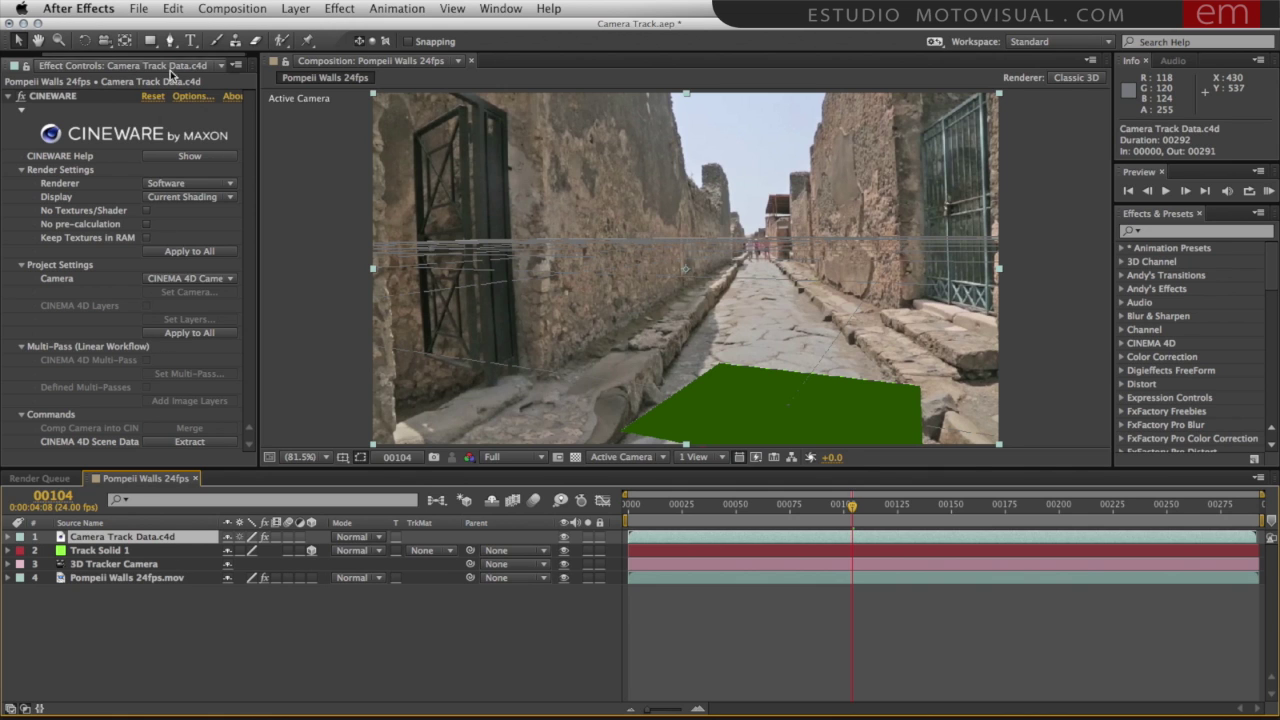
{"action": "left_click", "coordinate": [177, 9]}
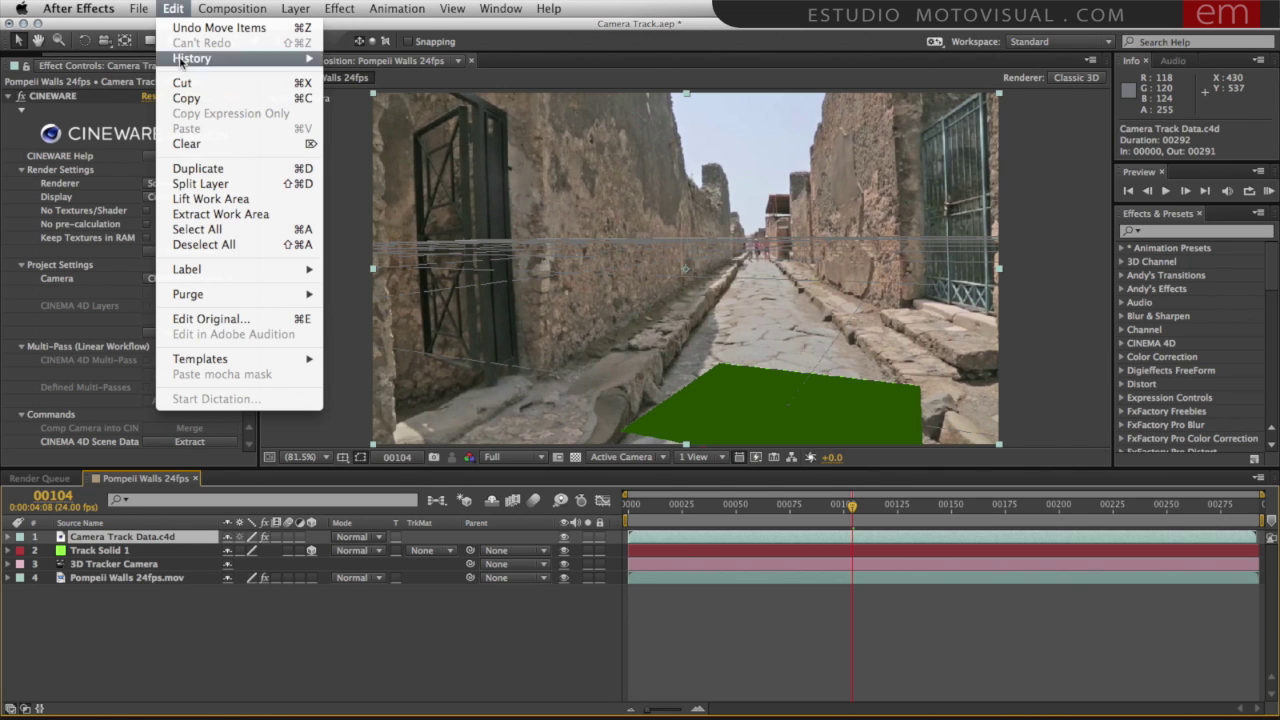
- Choose Edit Original to open Camera Track Data.c4d in Cinema 4D Lite
{"action": "left_click", "coordinate": [224, 321]}
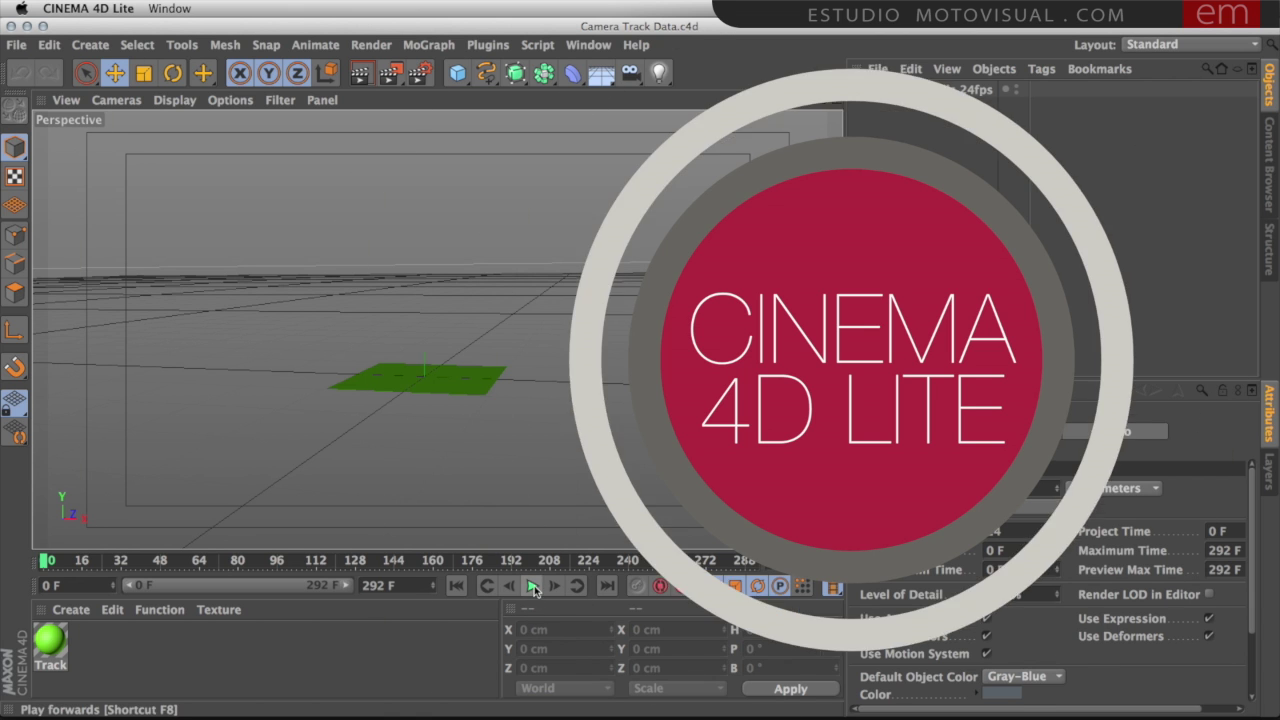
- Play the tracked scene, expand Pompeii Walls 24fps and open the 3D Tracker Camera's layer options
{"action": "left_click", "coordinate": [532, 587]}
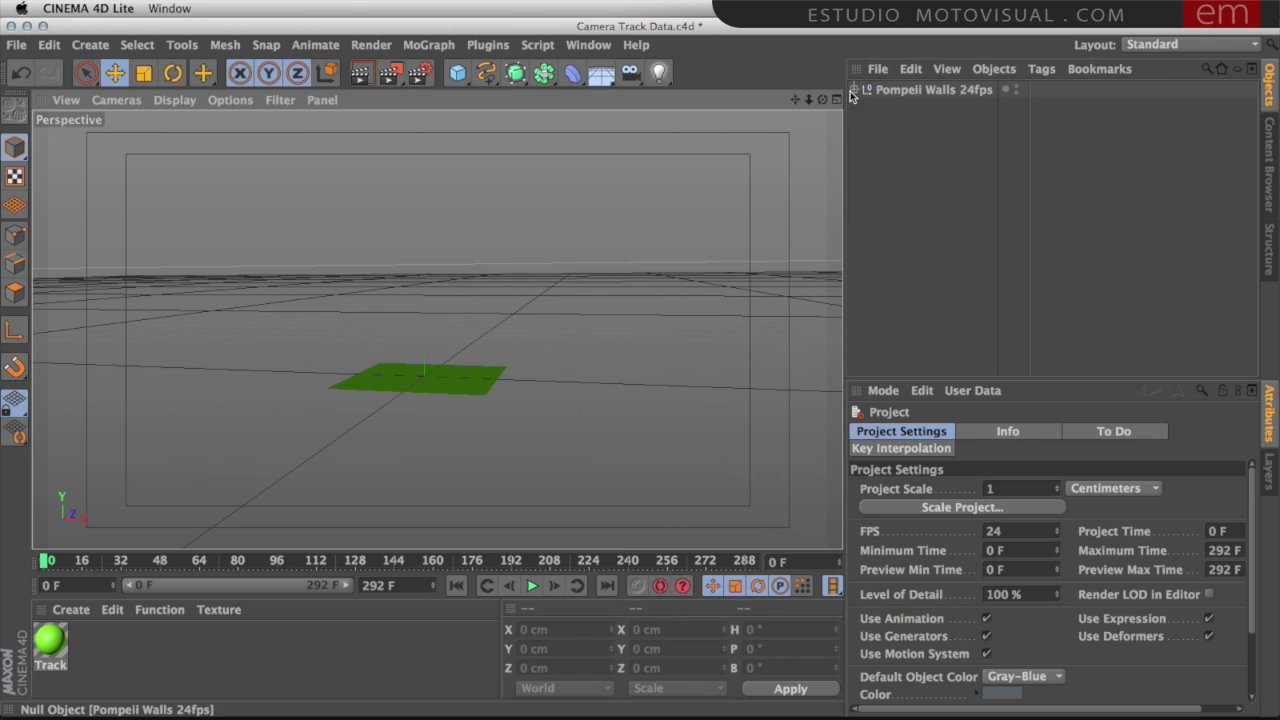
{"action": "left_click", "coordinate": [855, 90]}
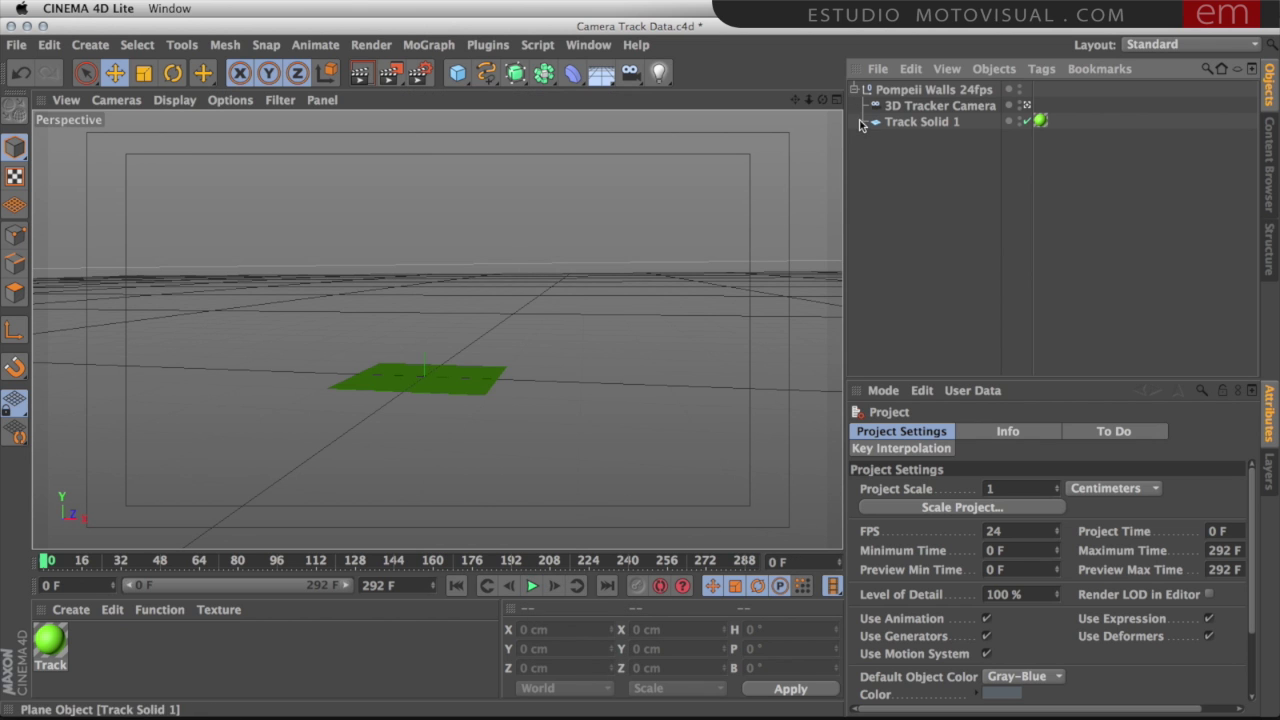
{"action": "left_click", "coordinate": [911, 108]}
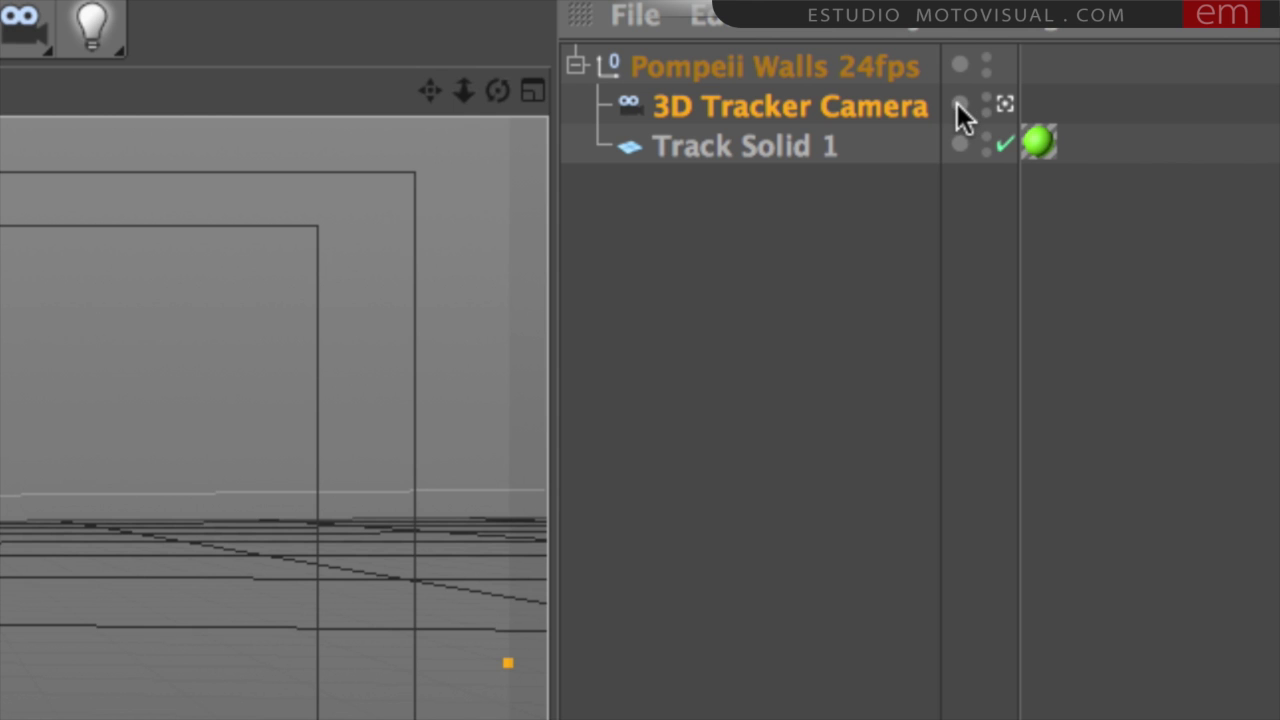
{"action": "left_click", "coordinate": [959, 102]}
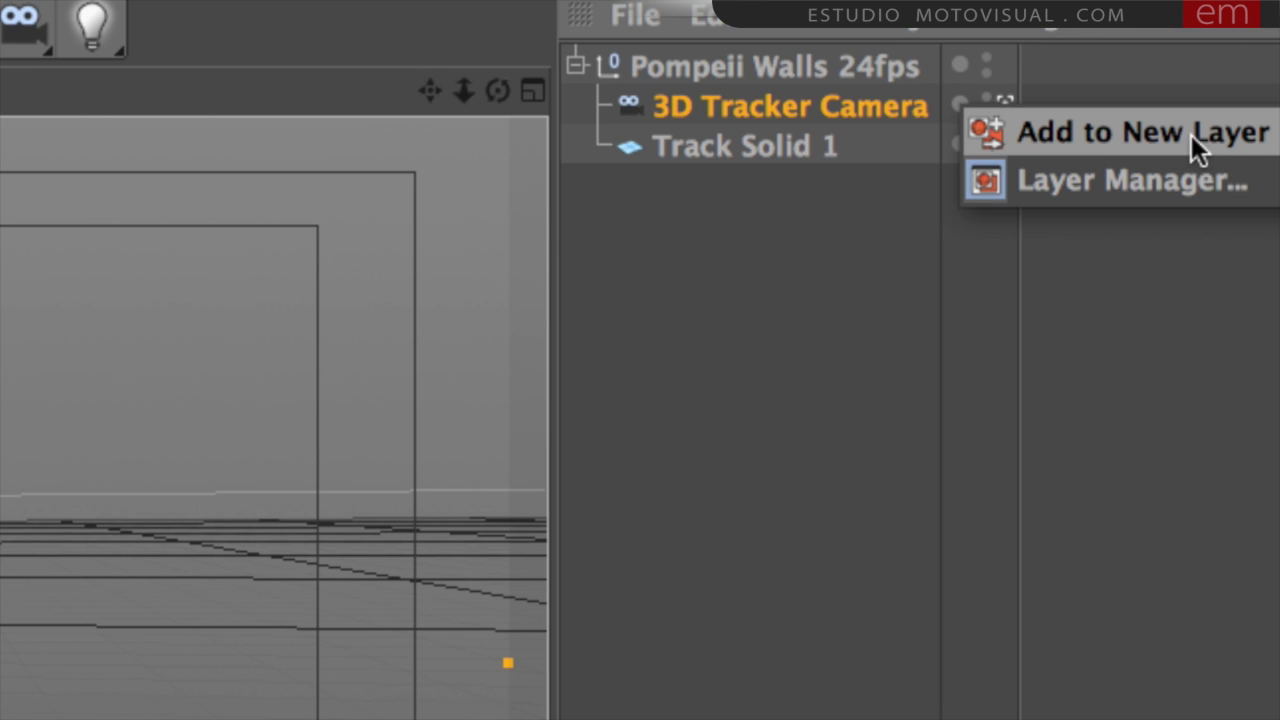
- Put the 3D Tracker Camera on a new layer named 'Camera' and lock it
{"action": "left_click", "coordinate": [1185, 133]}
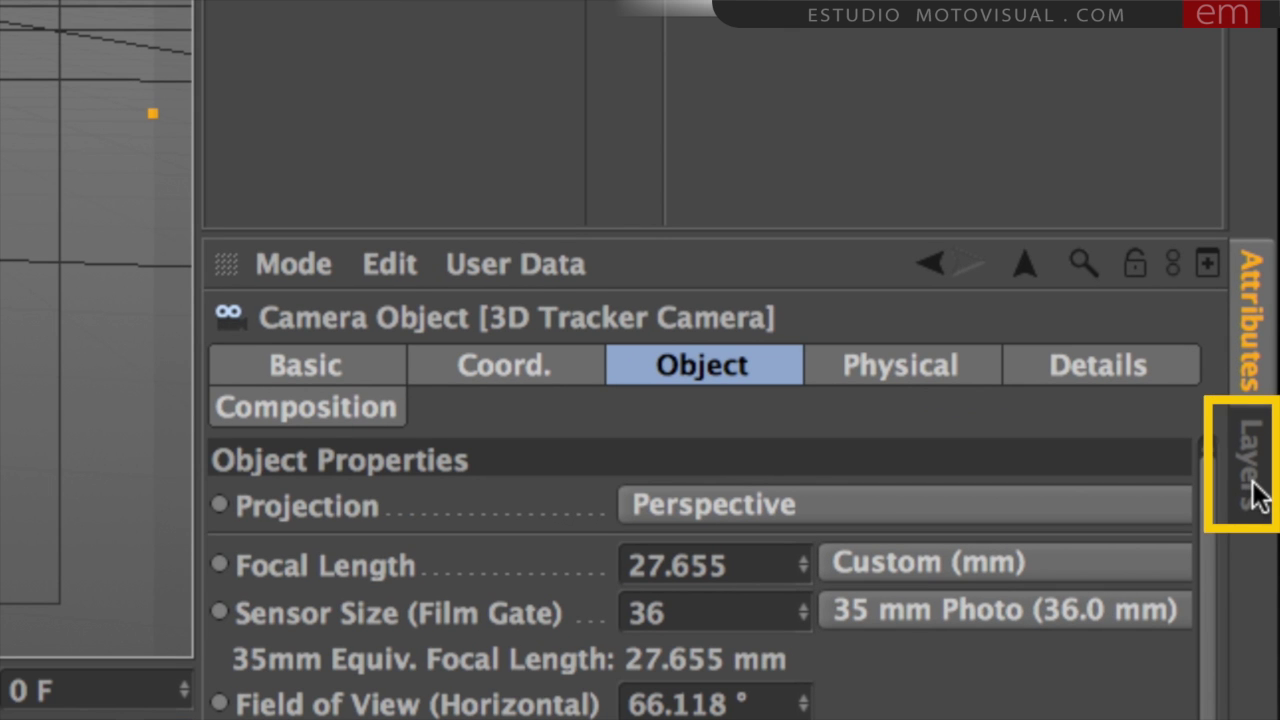
{"action": "left_click", "coordinate": [1257, 491]}
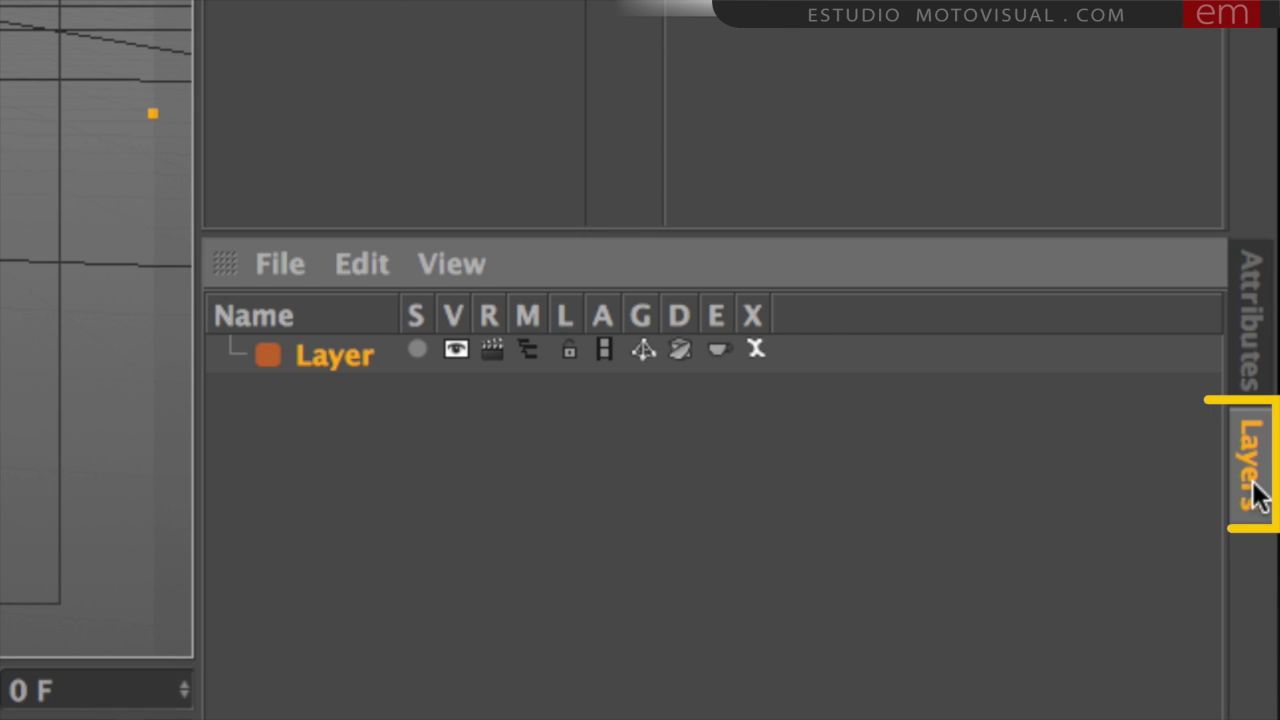
{"action": "double_click", "coordinate": [336, 356]}
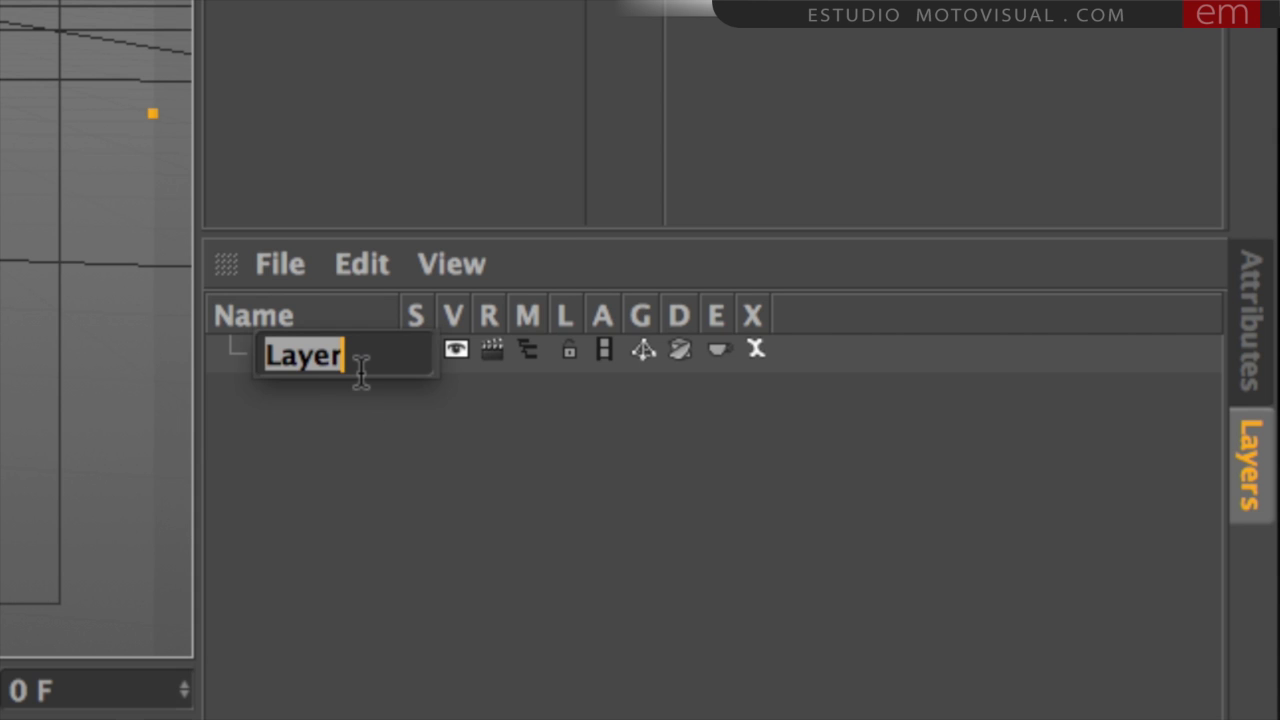
{"action": "type", "text": "Camera"}
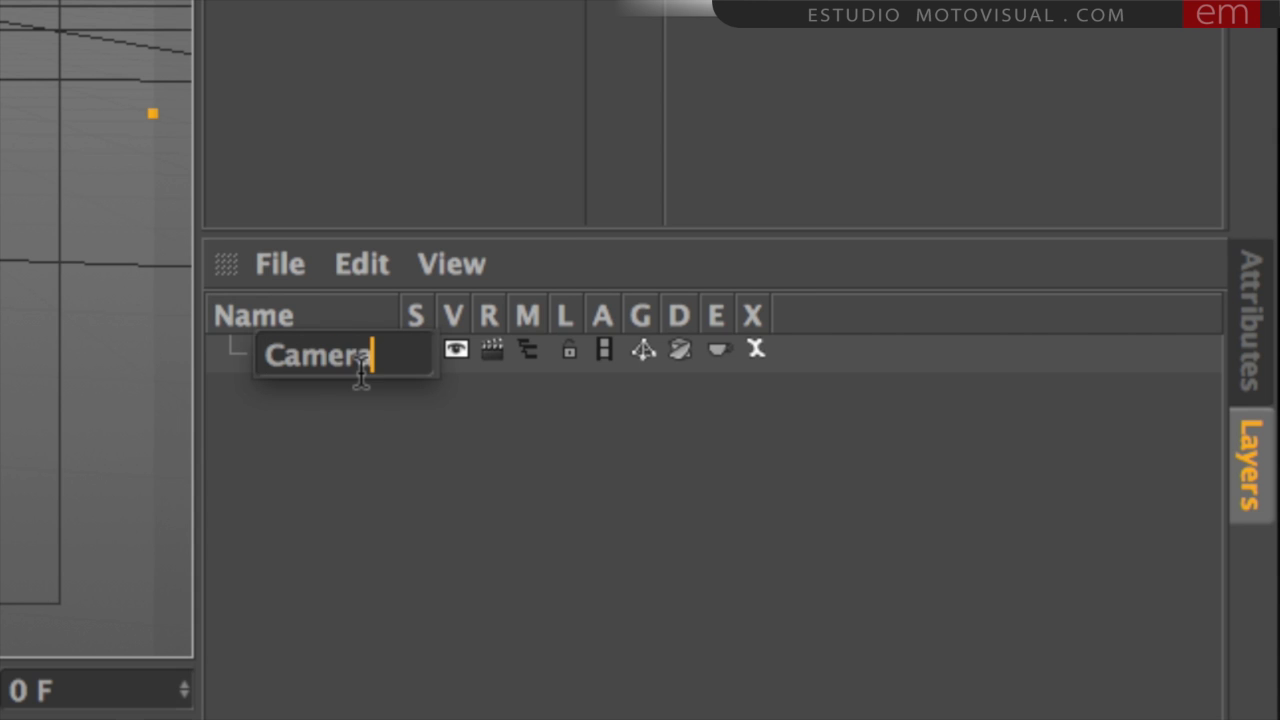
{"action": "key", "text": "Return"}
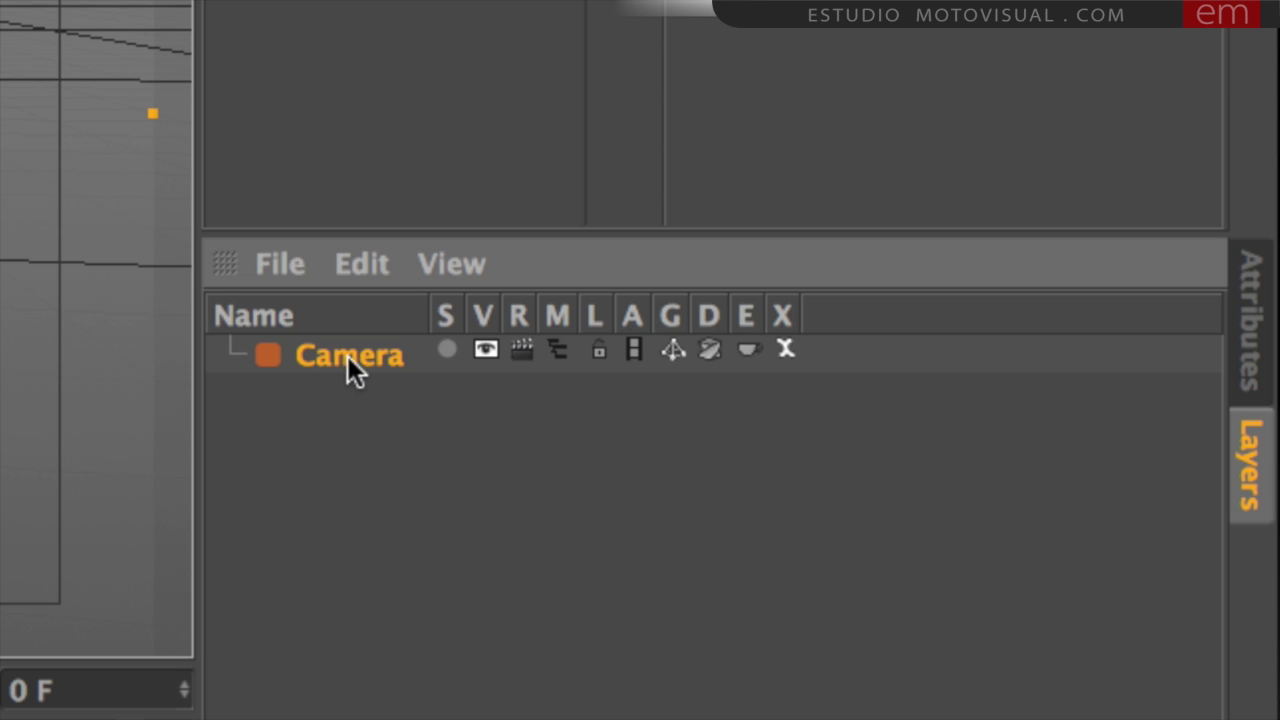
{"action": "left_click", "coordinate": [596, 348]}
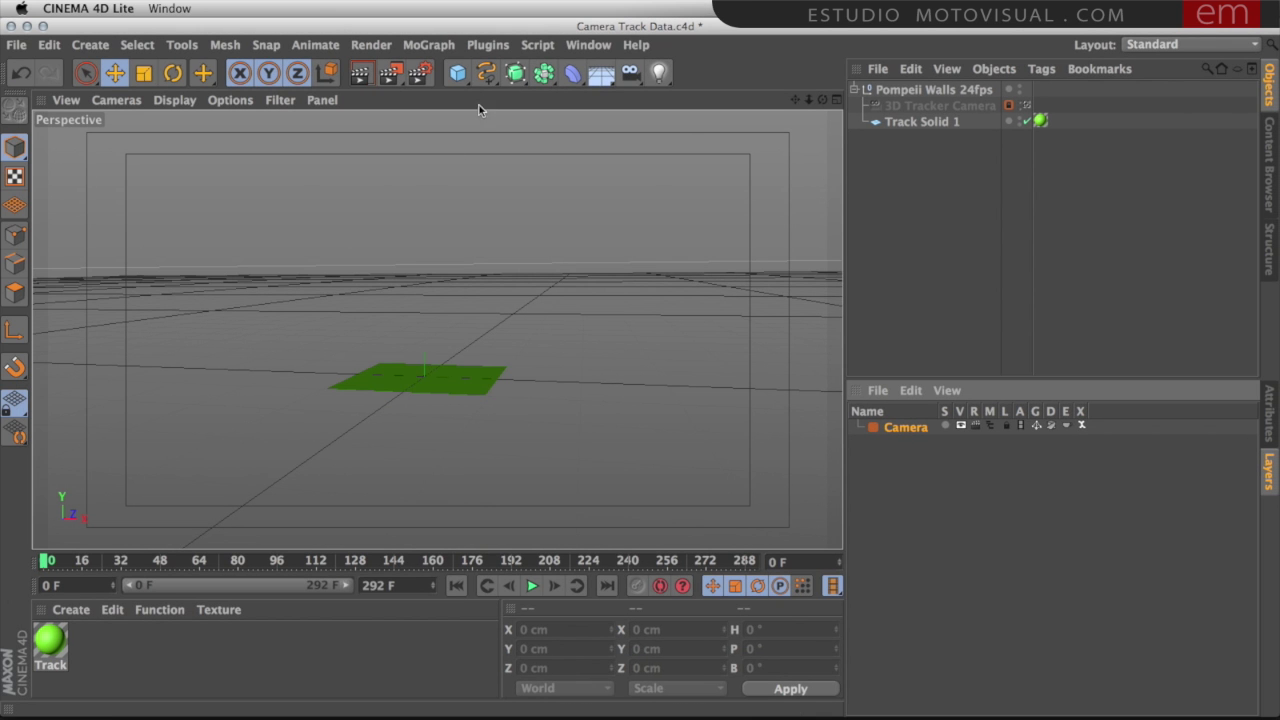
- Add a Figure, scale it up and raise it to stand on the green track solid
{"action": "left_click", "coordinate": [460, 72]}
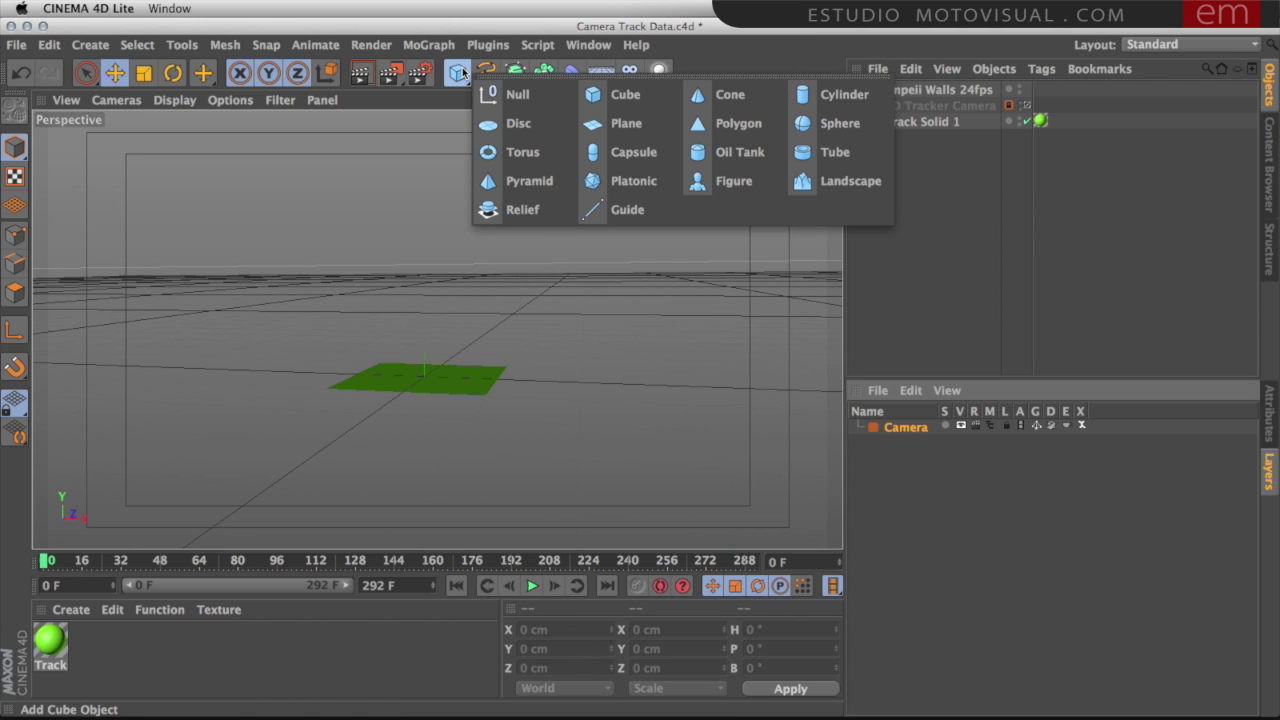
{"action": "left_click", "coordinate": [733, 181]}
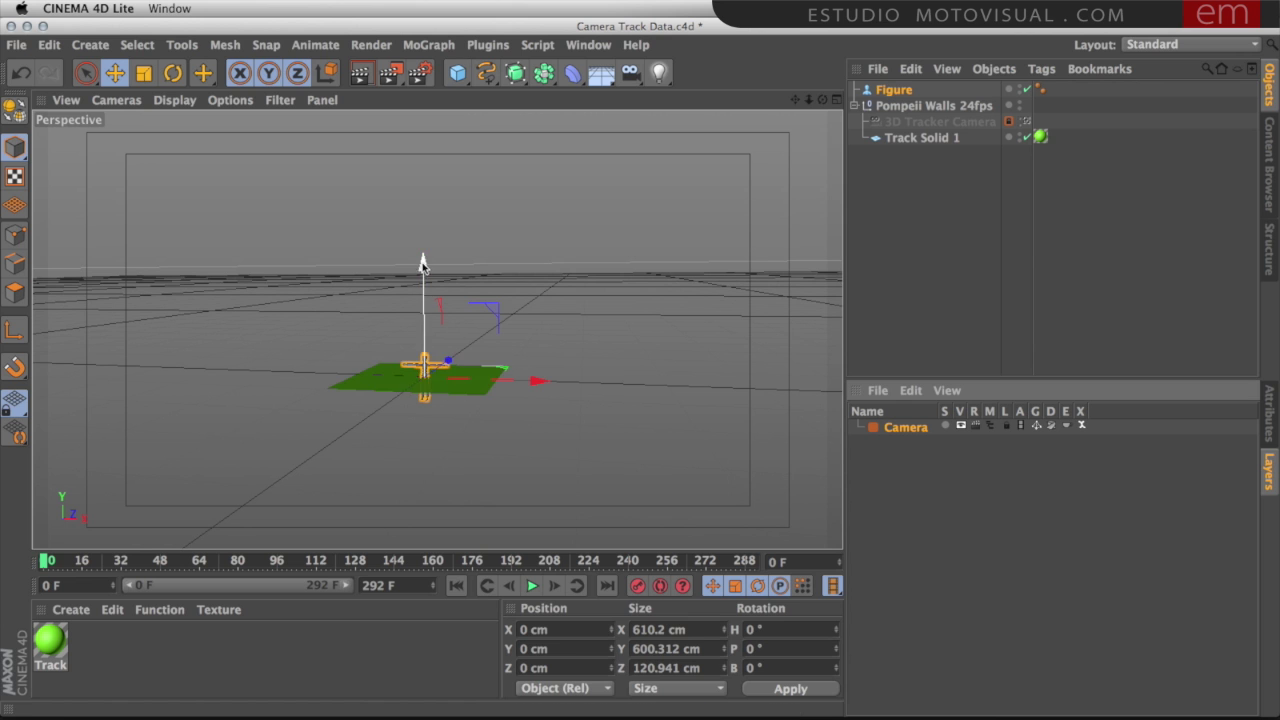
{"action": "left_click_drag", "start_coordinate": [423, 264], "coordinate": [423, 229]}
{"action": "left_click", "coordinate": [143, 72]}
{"action": "left_click_drag", "start_coordinate": [362, 410], "coordinate": [630, 285]}
{"action": "left_click", "coordinate": [114, 72]}
{"action": "left_click_drag", "start_coordinate": [423, 240], "coordinate": [423, 186]}
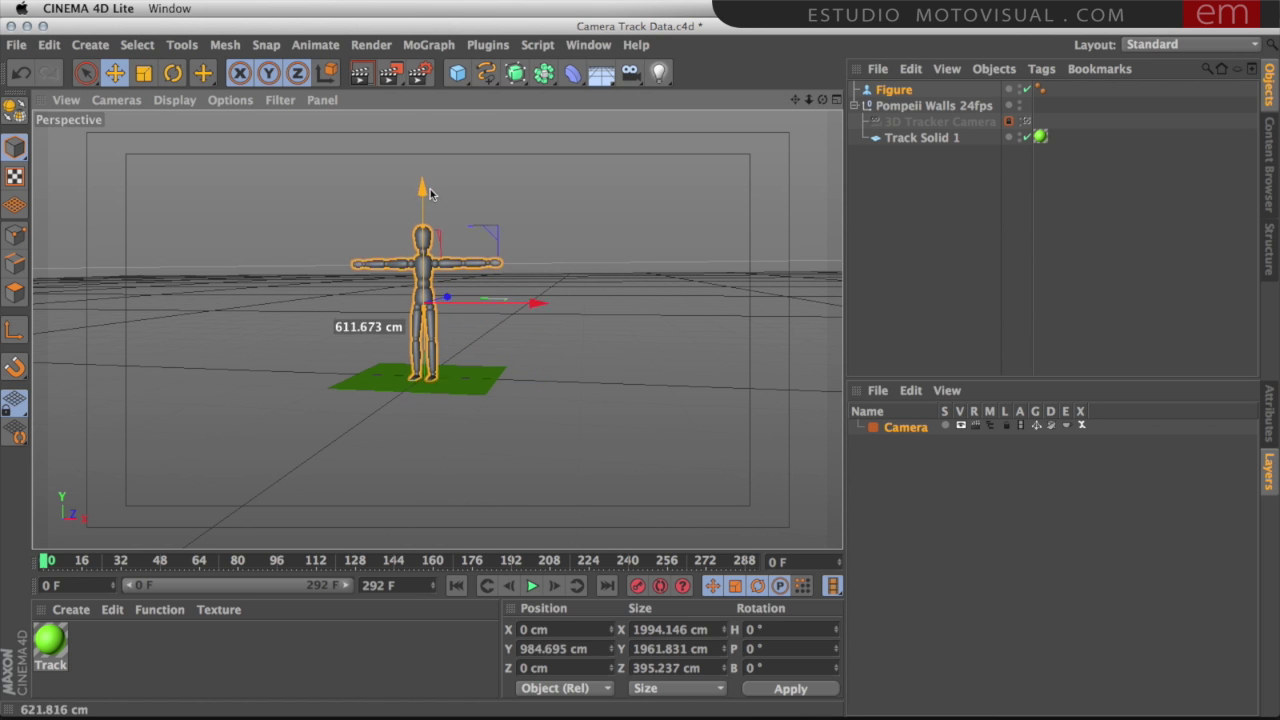
- Add a Light and move it off to the side and above the figure
{"action": "left_click_drag", "start_coordinate": [658, 72], "coordinate": [688, 91]}
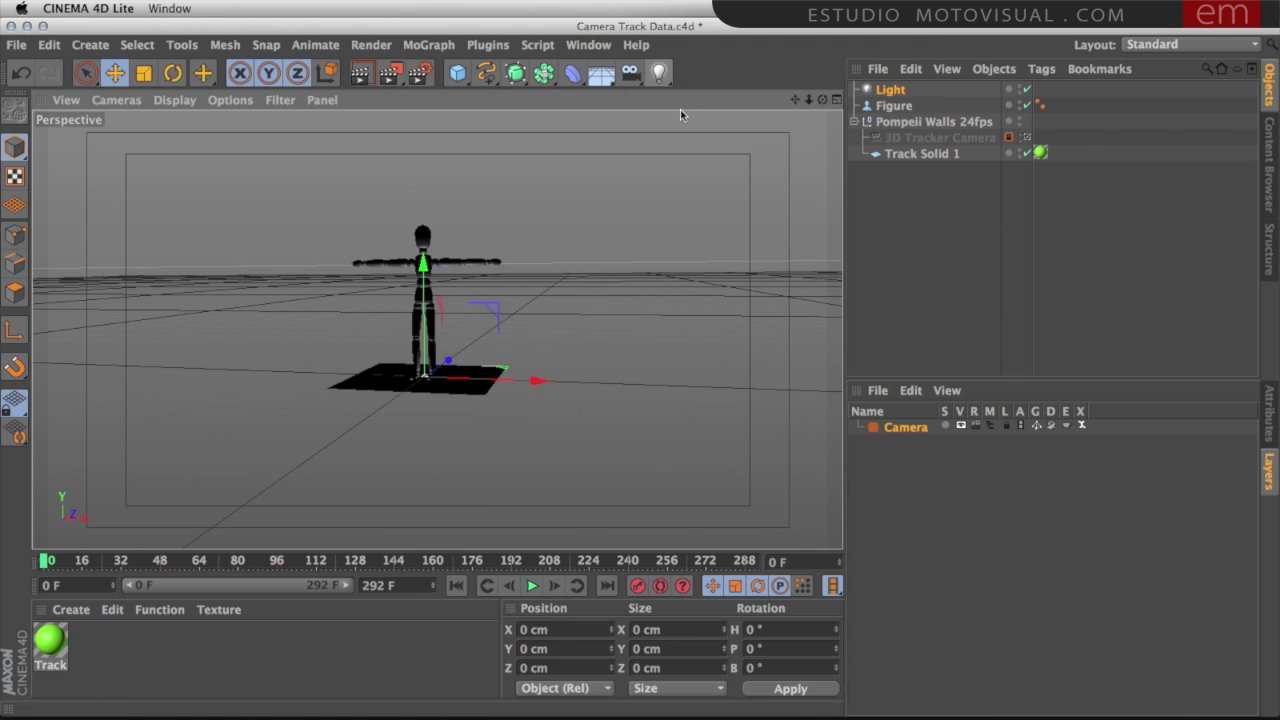
{"action": "left_click_drag", "start_coordinate": [517, 378], "coordinate": [704, 383]}
{"action": "mouse_move", "coordinate": [604, 290]}
{"action": "left_mouse_down"}
{"action": "mouse_move", "coordinate": [603, 168]}
{"action": "mouse_move", "coordinate": [571, 284]}
{"action": "mouse_move", "coordinate": [579, 160]}
{"action": "left_mouse_up"}
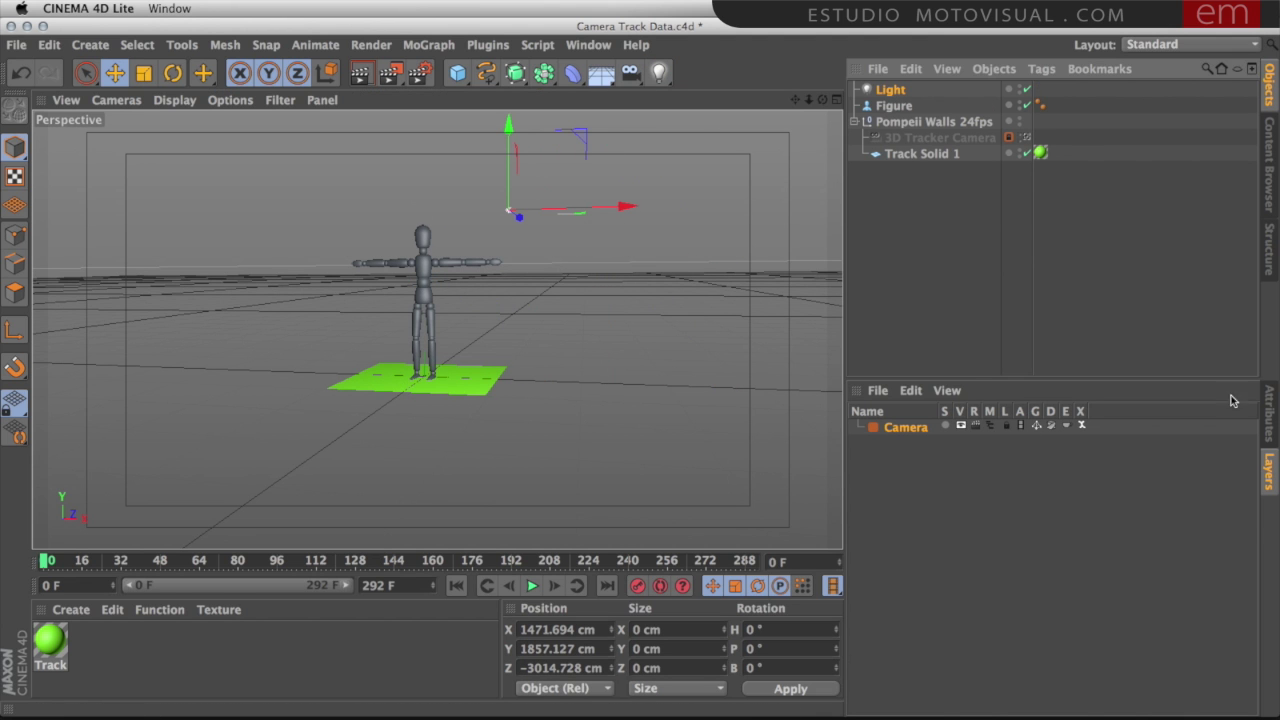
- Give the light soft shadow maps
{"action": "left_click", "coordinate": [1268, 415]}
{"action": "left_click", "coordinate": [995, 598]}
{"action": "left_click", "coordinate": [993, 636]}
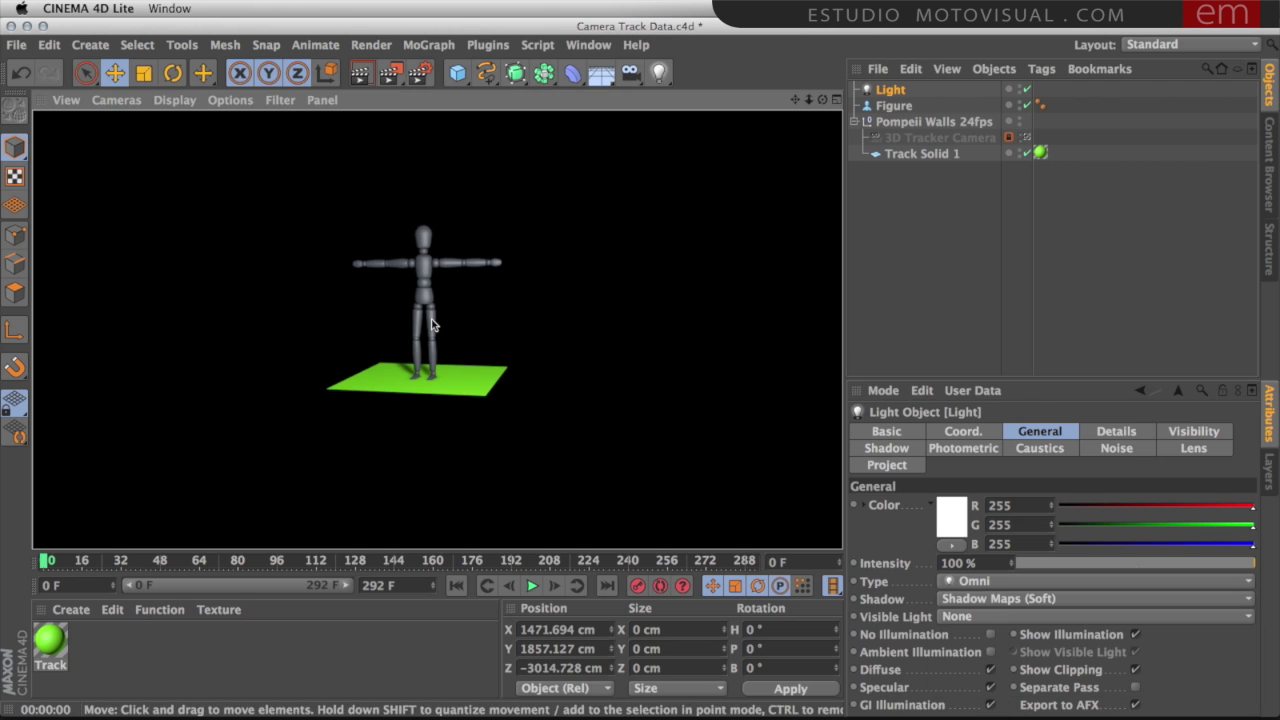
- Disable Track Solid 1 so it no longer renders
{"action": "left_click", "coordinate": [920, 153]}
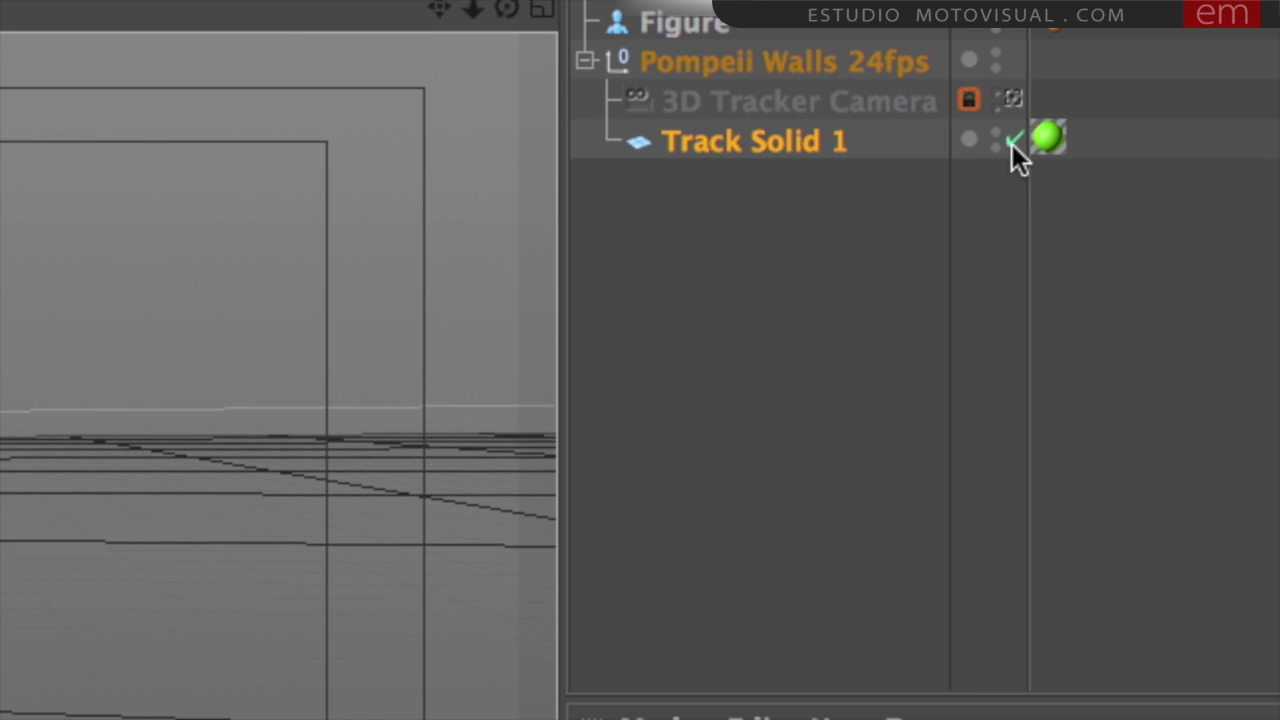
{"action": "left_click", "coordinate": [1026, 153]}
{"action": "left_click", "coordinate": [899, 200]}
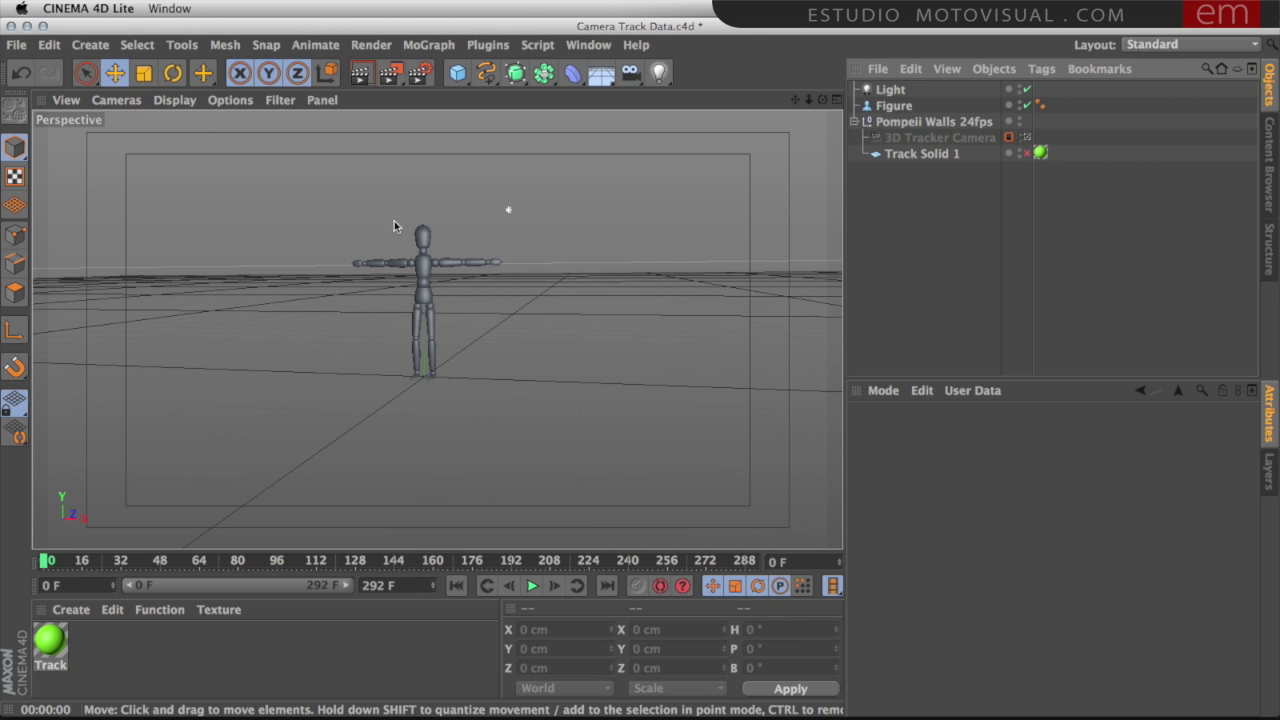
- Save the Cinema 4D scene and close all open scenes
{"action": "left_click", "coordinate": [17, 45]}
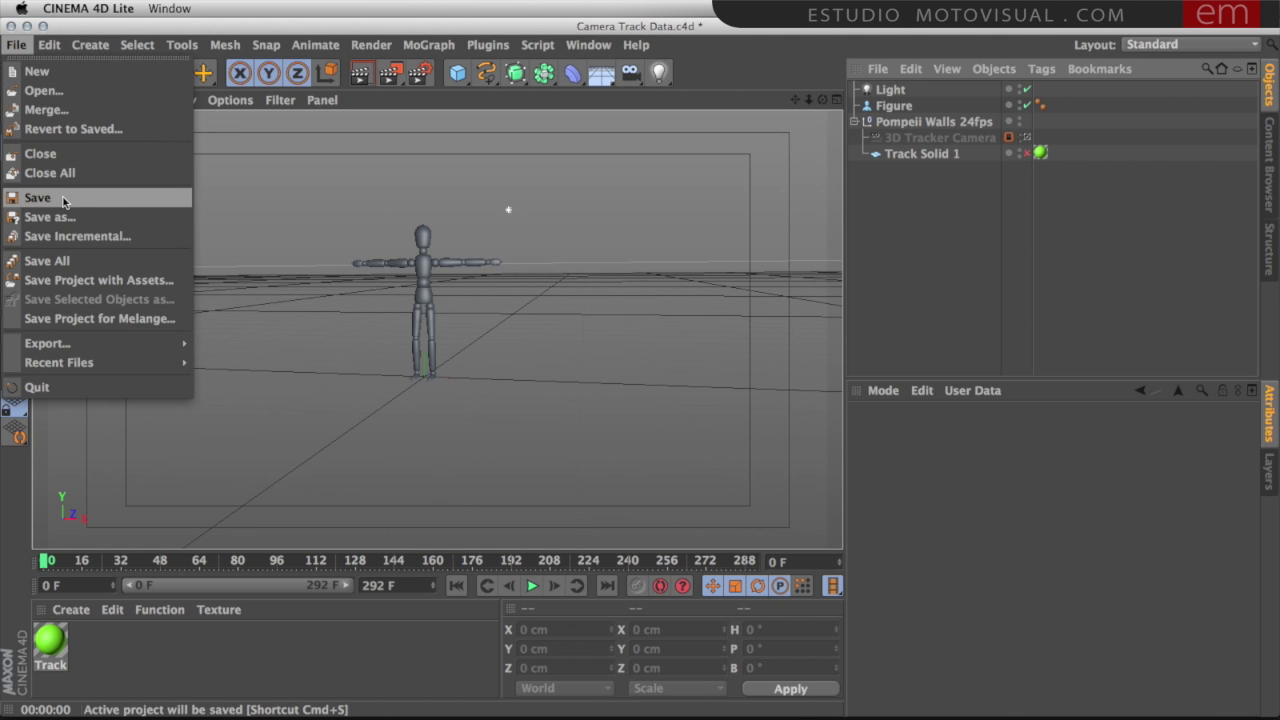
{"action": "left_click", "coordinate": [63, 200]}
{"action": "left_click", "coordinate": [17, 45]}
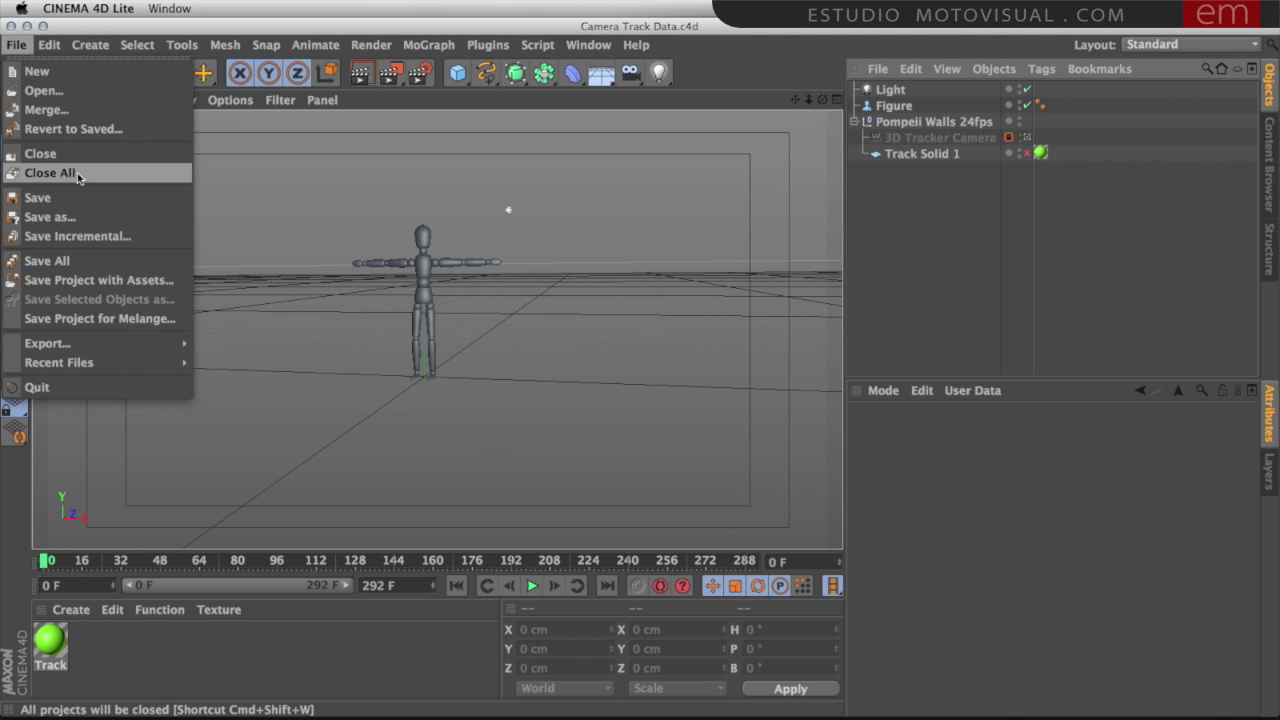
{"action": "left_click", "coordinate": [77, 174]}
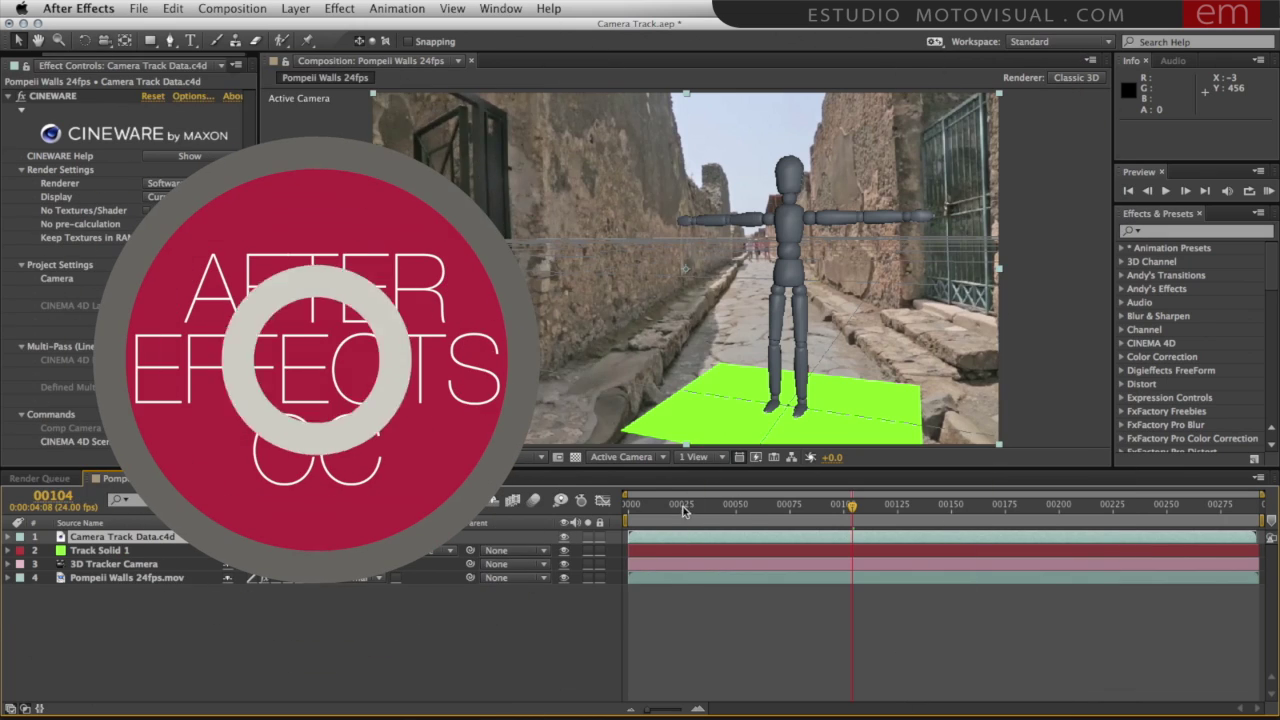
- Hide the green tracking solid at a later frame and stop the preview playback
{"action": "mouse_move", "coordinate": [633, 508]}
{"action": "left_mouse_down"}
{"action": "mouse_move", "coordinate": [890, 522]}
{"action": "mouse_move", "coordinate": [647, 507]}
{"action": "left_mouse_up"}
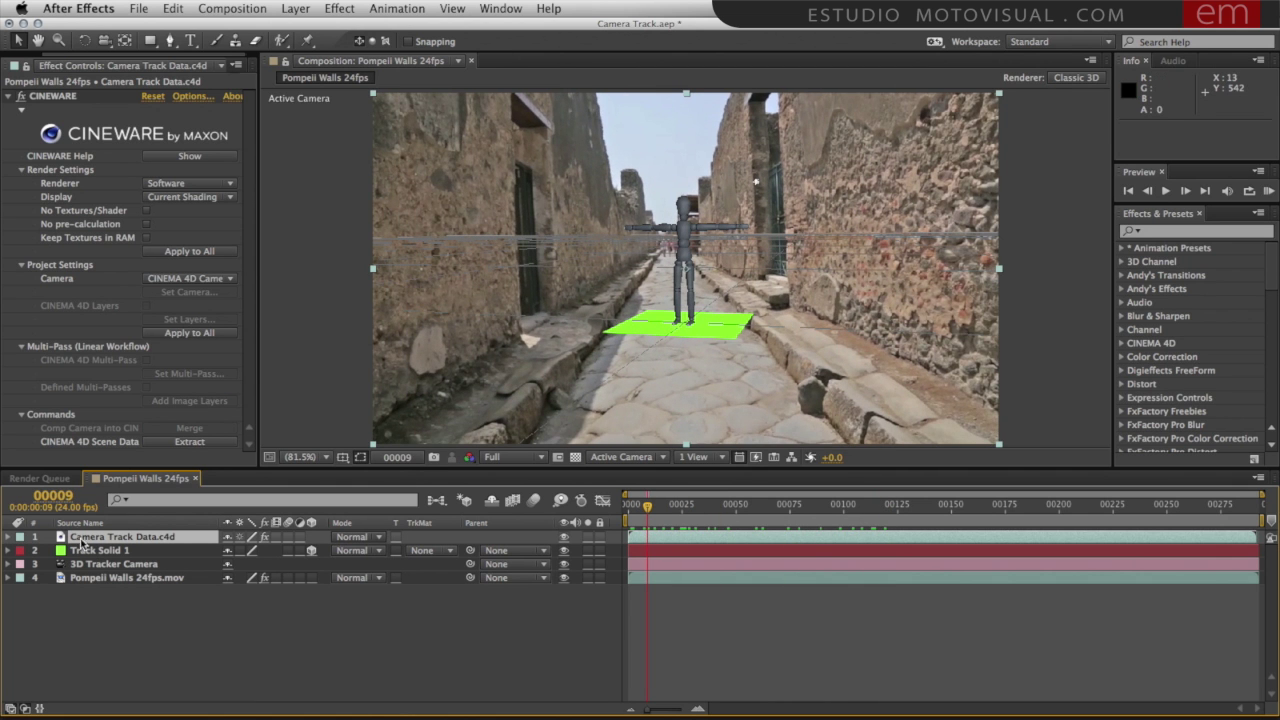
{"action": "left_click", "coordinate": [103, 556]}
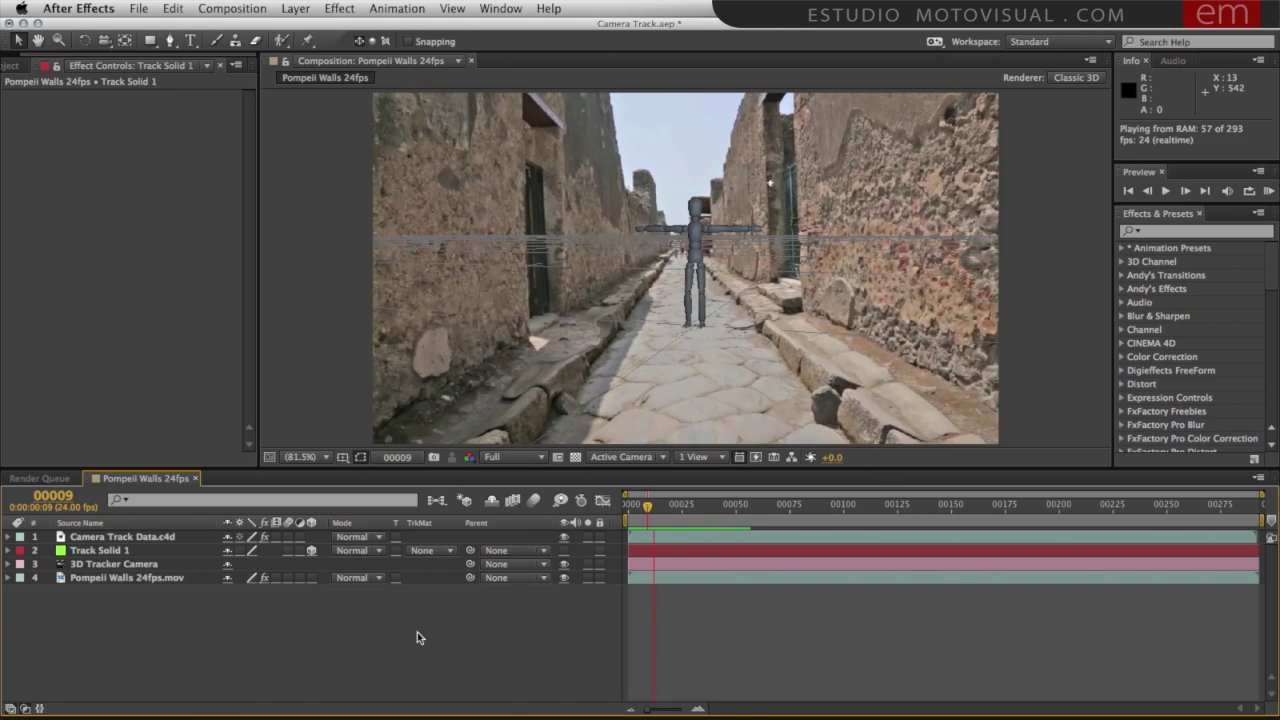
{"action": "key", "text": "space"}
- Select the Camera Track Data.c4d layer and open its original in Cinema 4D Lite
{"action": "left_click", "coordinate": [62, 539]}
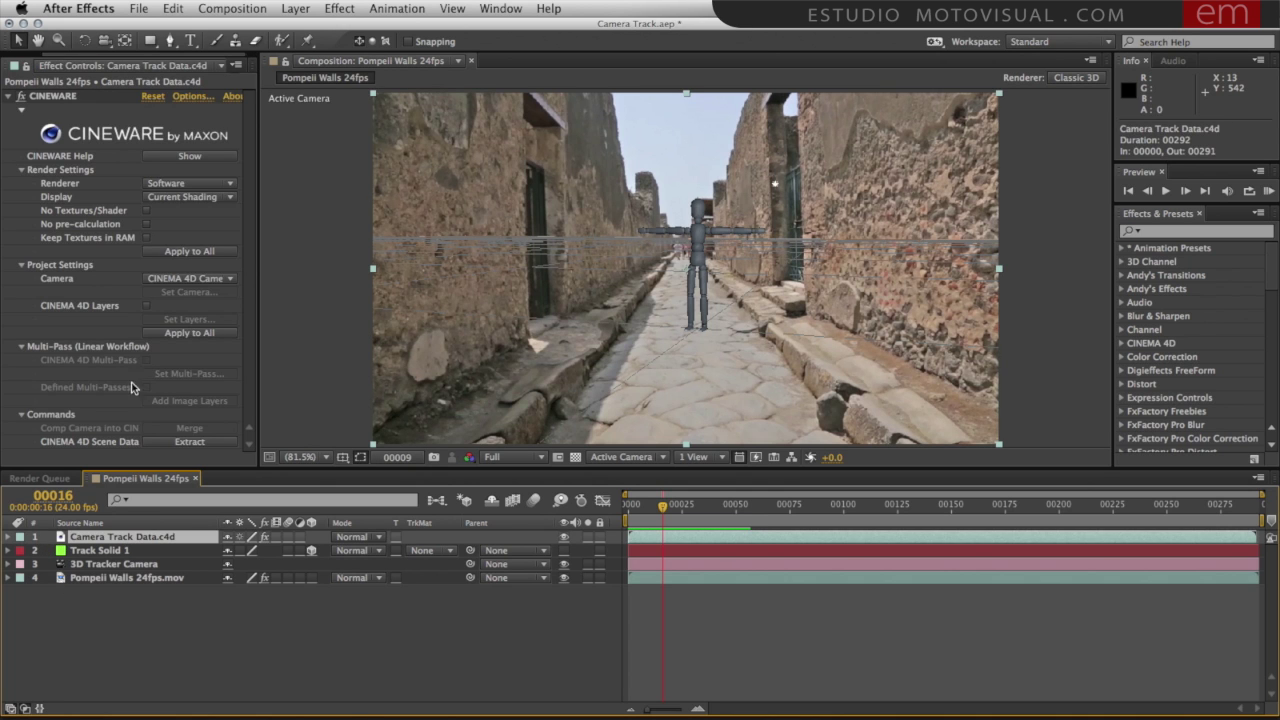
{"action": "left_click", "coordinate": [140, 9]}
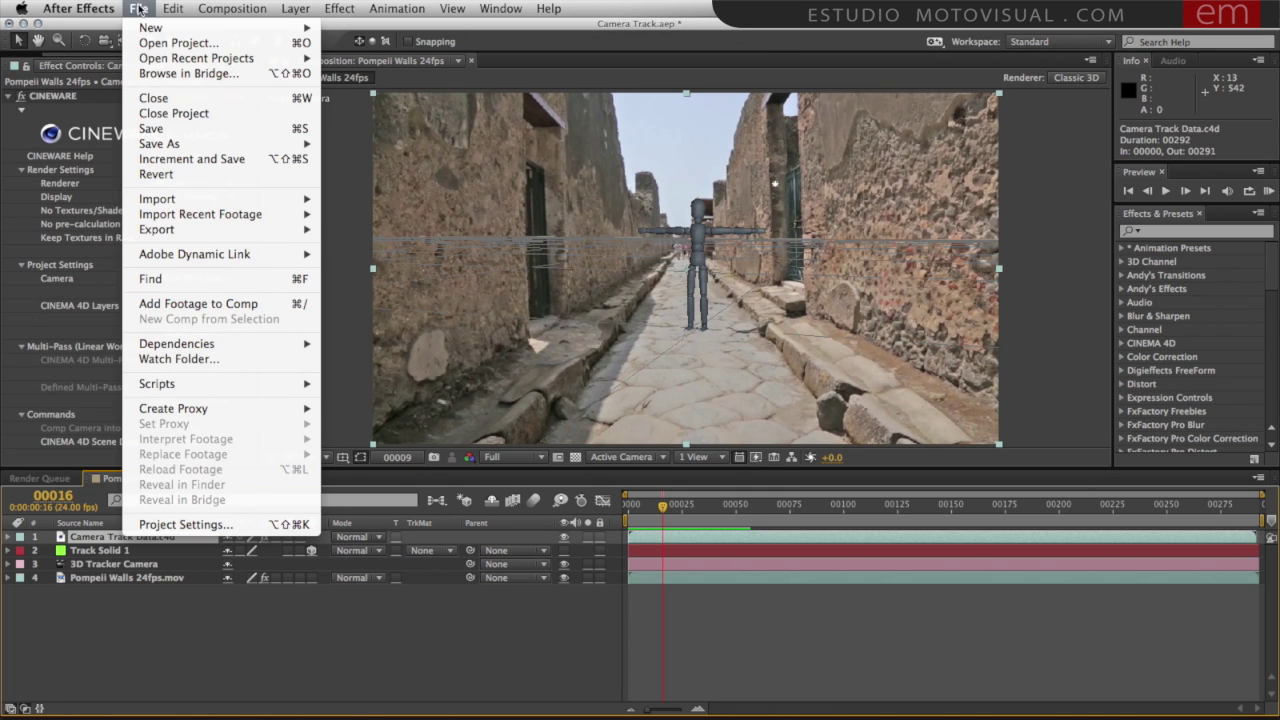
{"action": "mouse_move", "coordinate": [174, 9]}
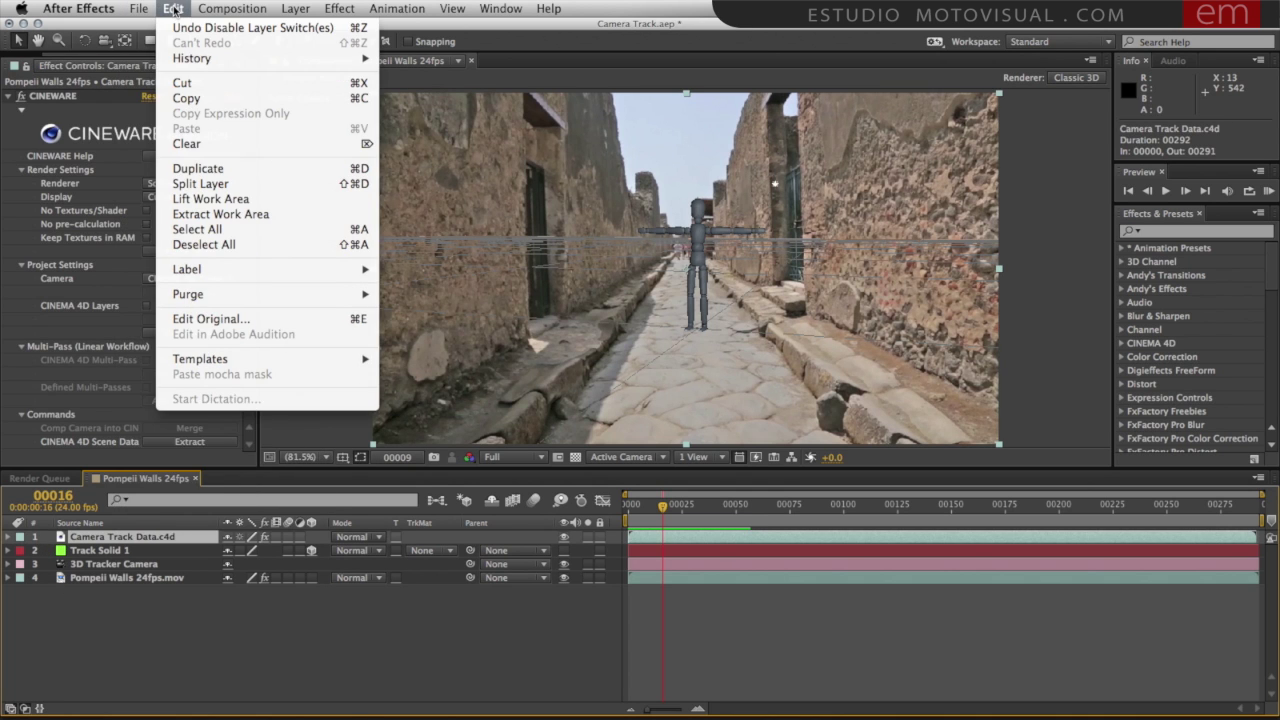
{"action": "left_click", "coordinate": [238, 320]}
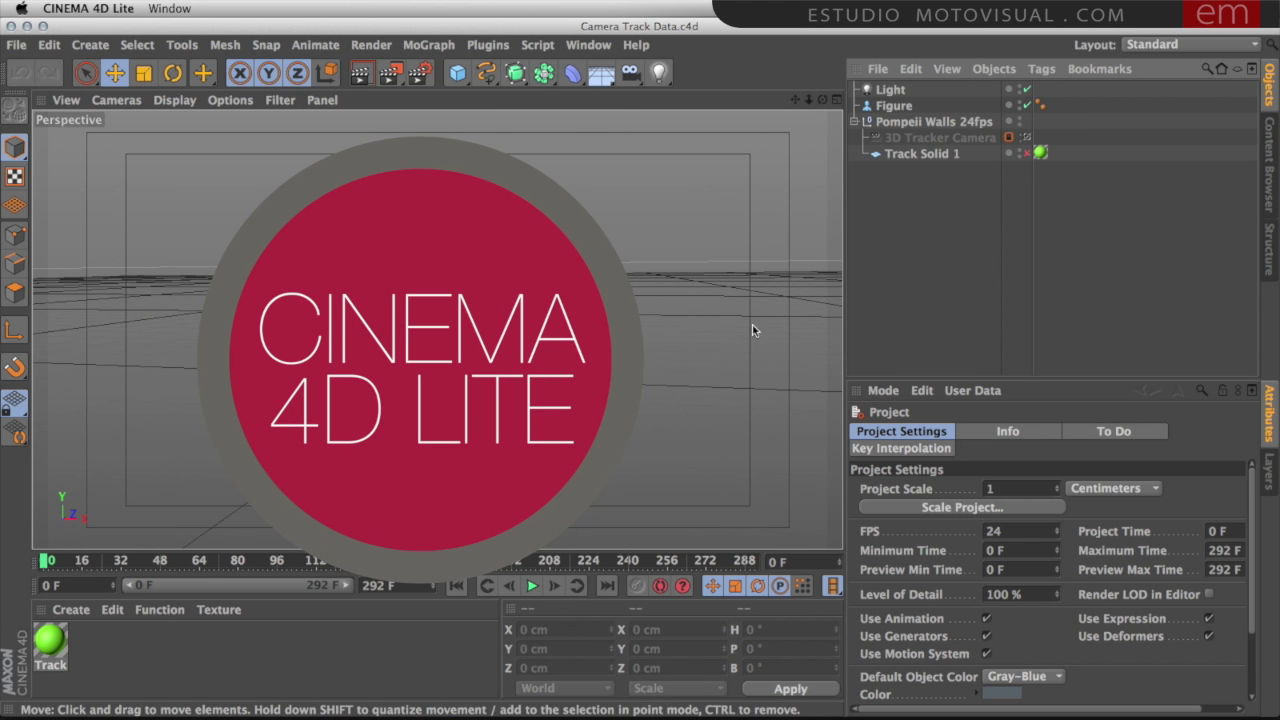
- Browse the Content Browser to Presets > Lite > Materials > Wood
{"action": "left_click", "coordinate": [1268, 176]}
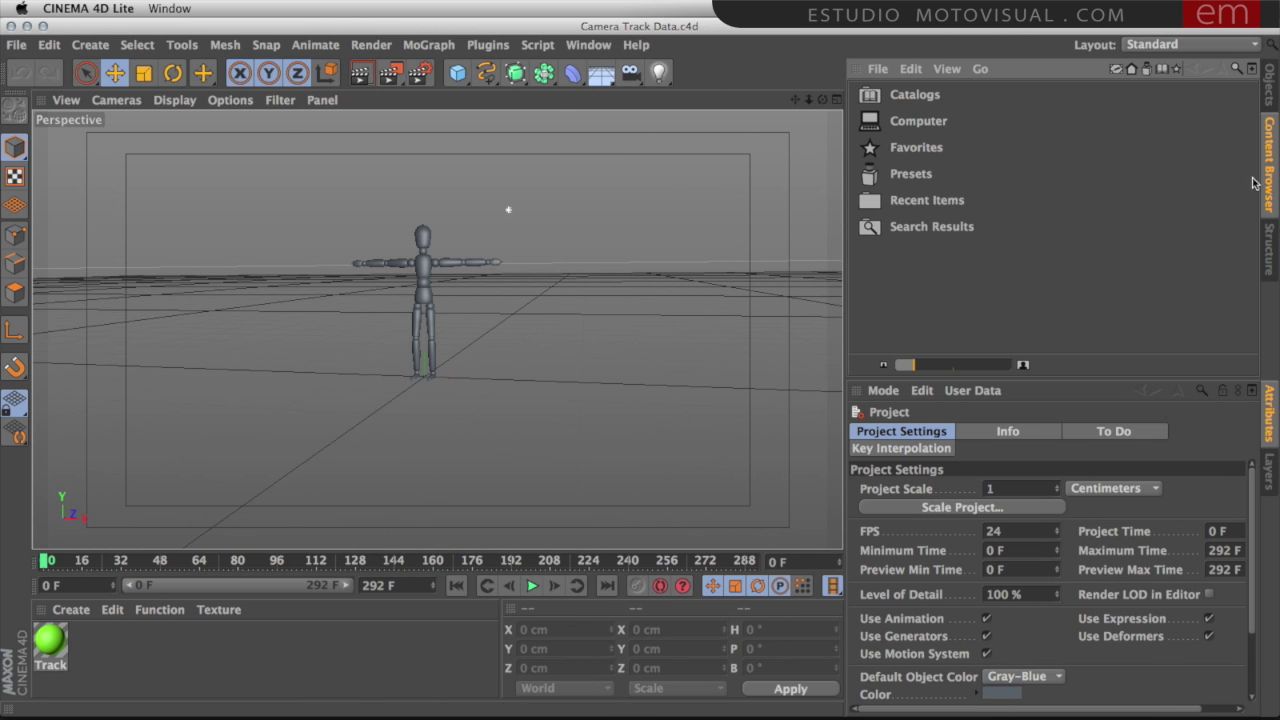
{"action": "double_click", "coordinate": [916, 177]}
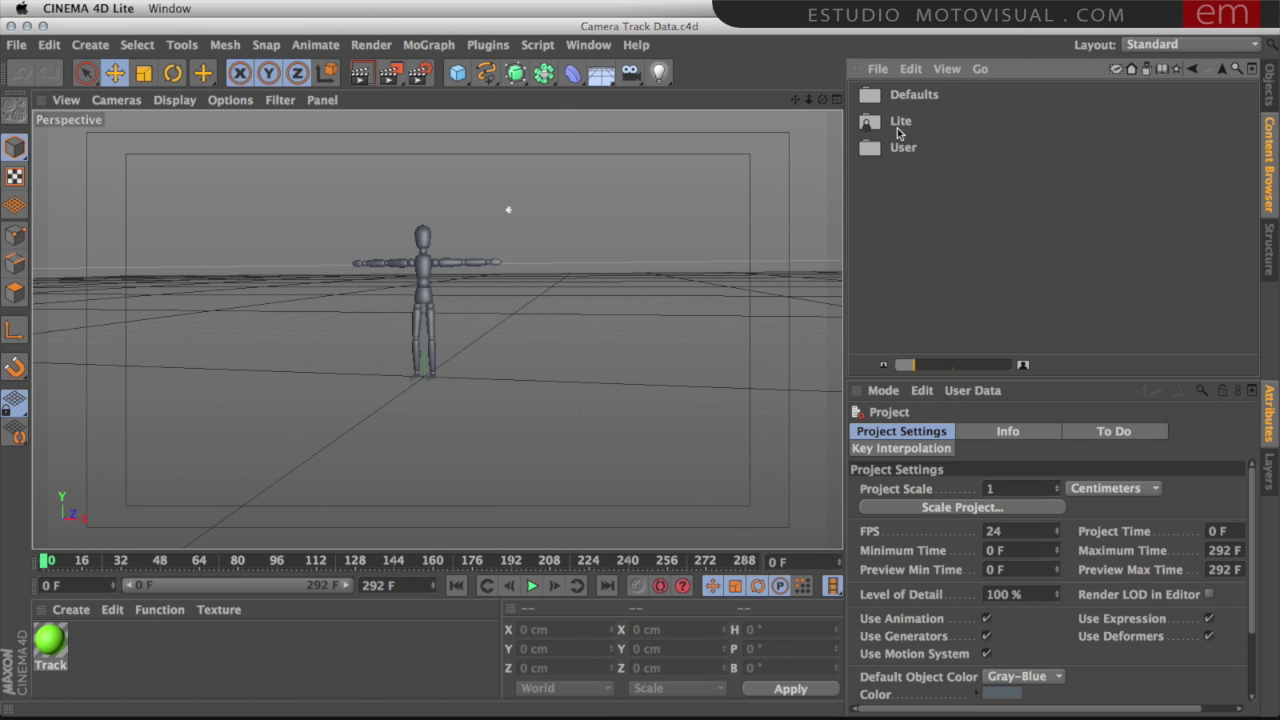
{"action": "double_click", "coordinate": [901, 121]}
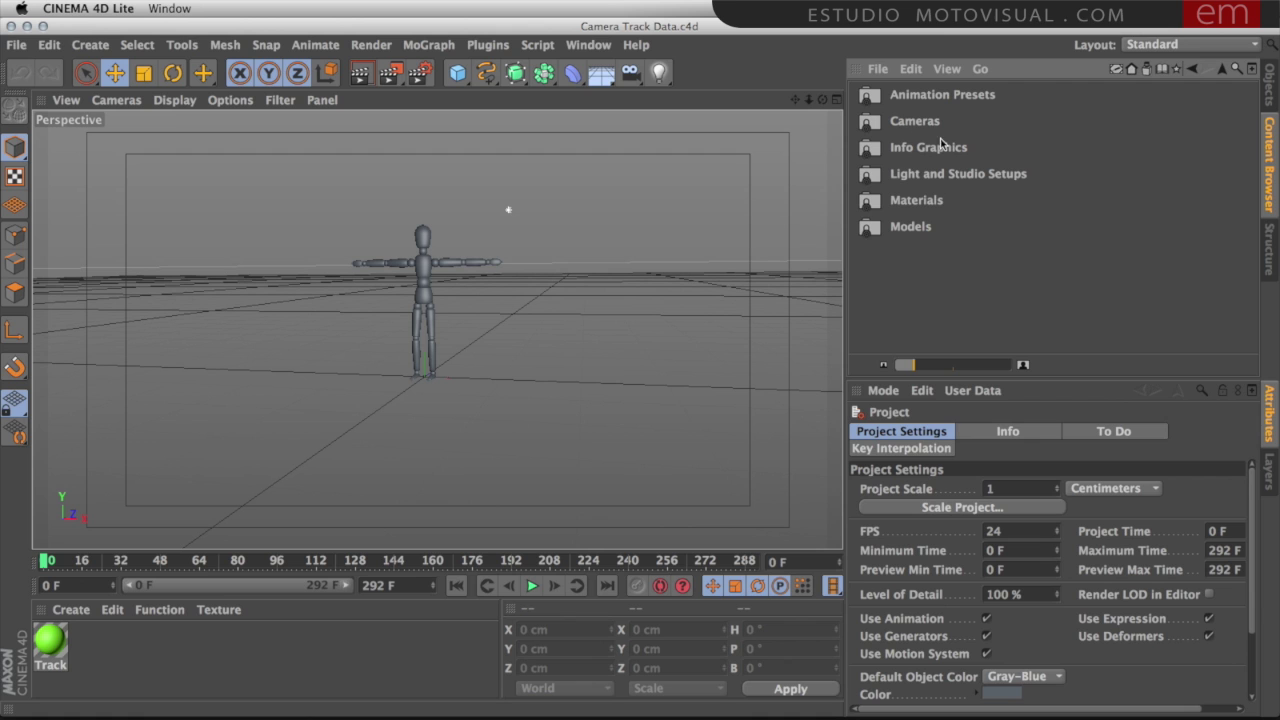
{"action": "double_click", "coordinate": [913, 204]}
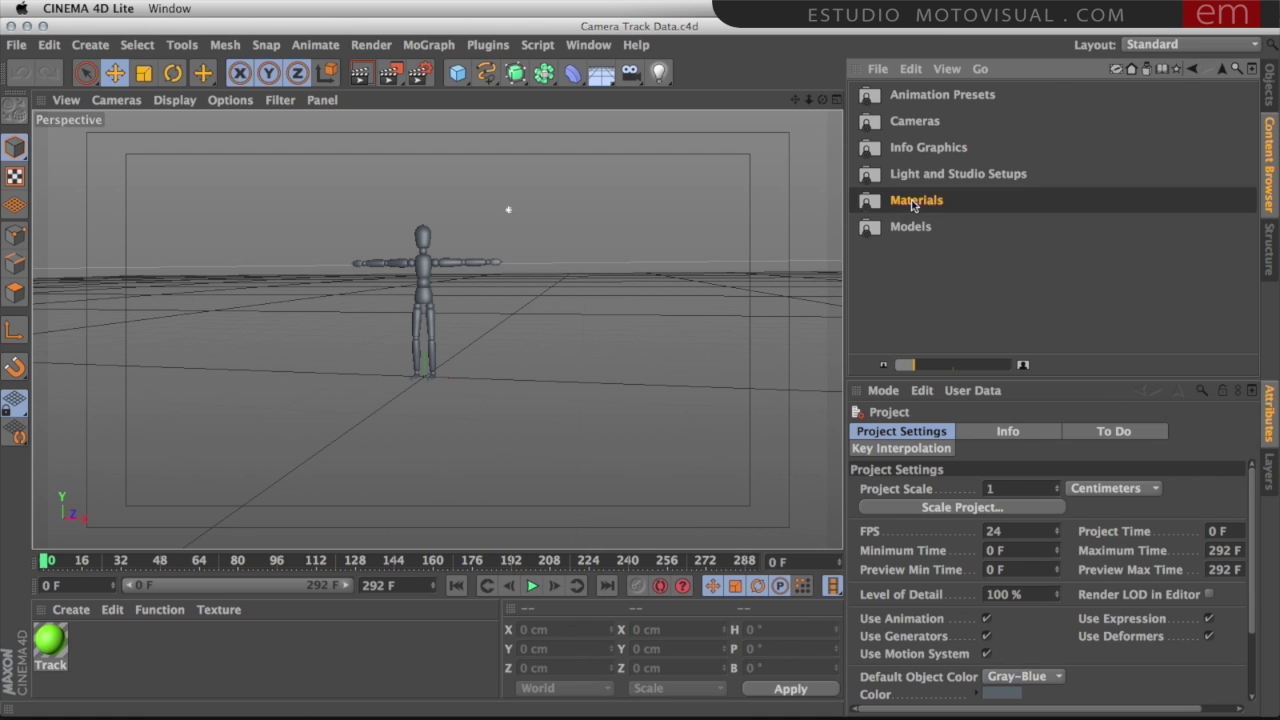
{"action": "left_click_drag", "start_coordinate": [1251, 172], "coordinate": [1155, 297]}
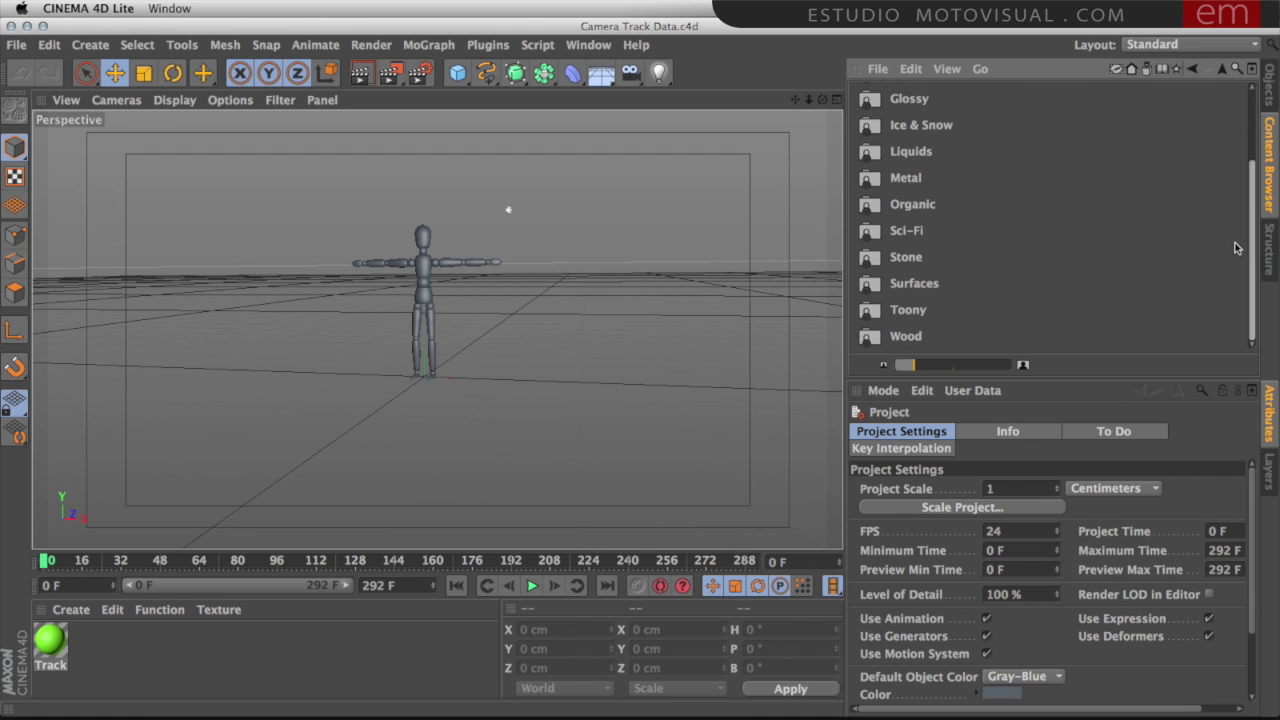
{"action": "left_click", "coordinate": [912, 340]}
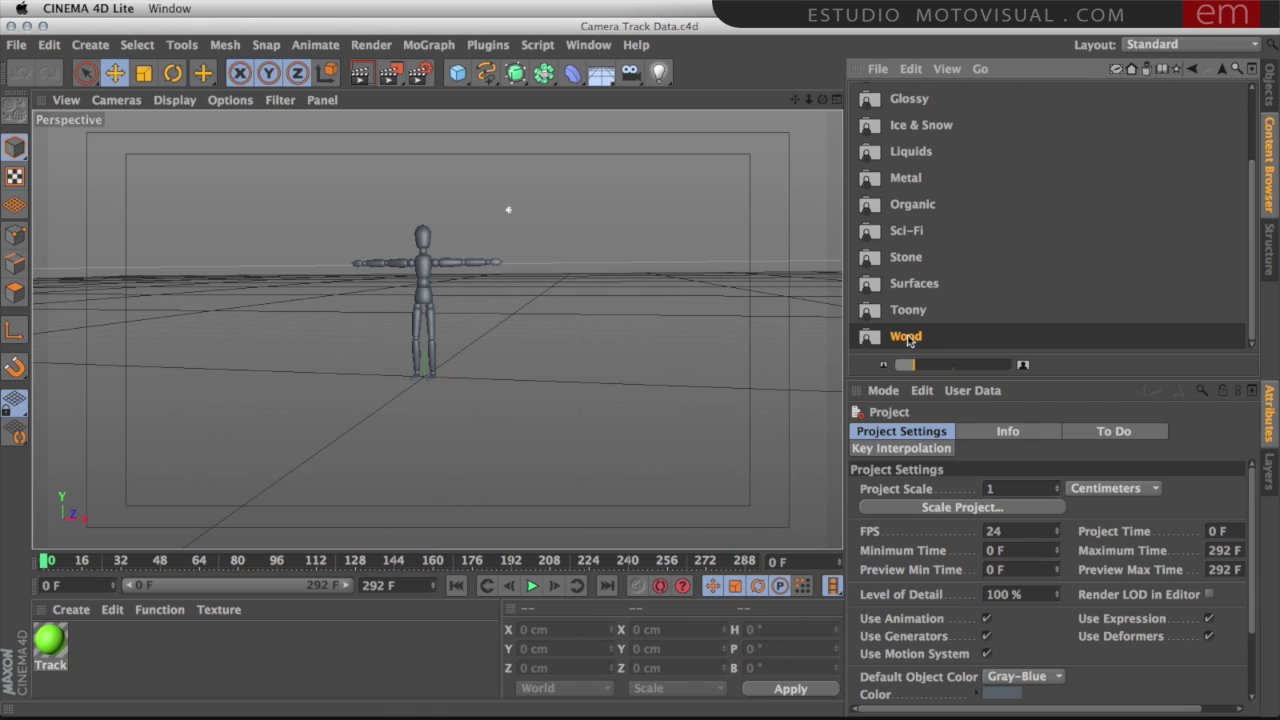
{"action": "double_click", "coordinate": [904, 338]}
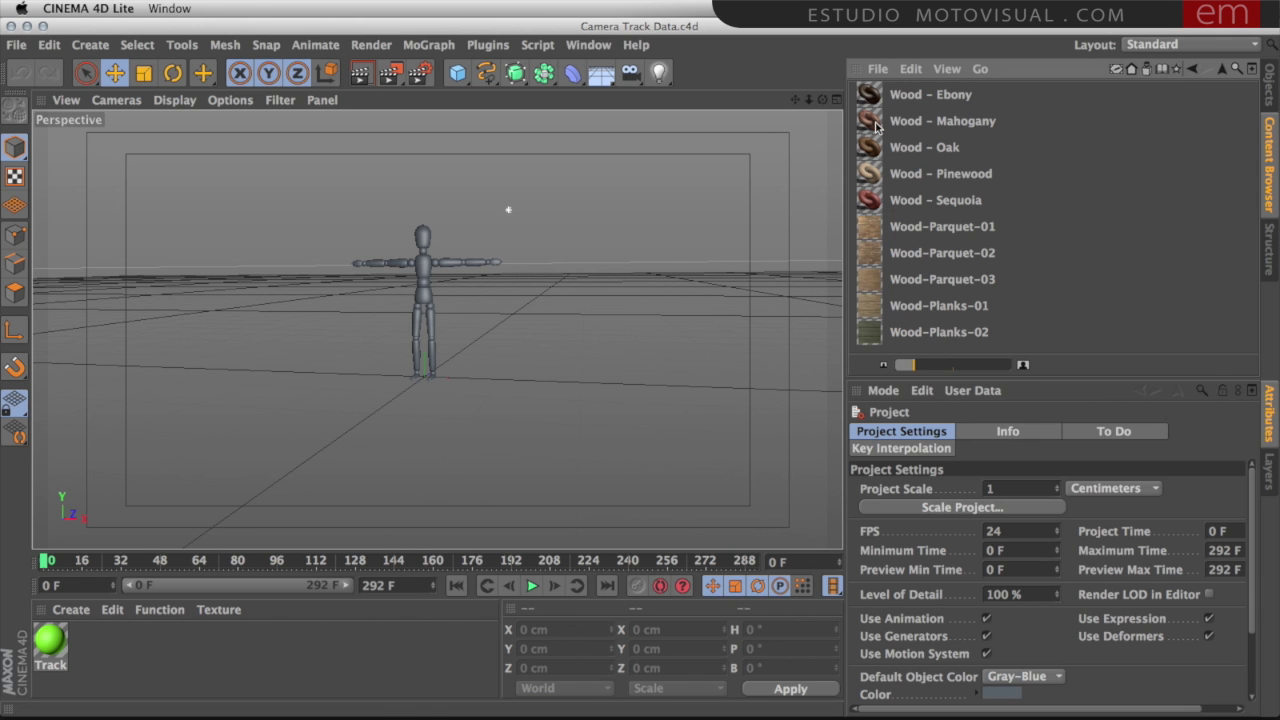
- Apply Wood - Mahogany to the Figure and render the view to check the texture
{"action": "left_click_drag", "start_coordinate": [908, 122], "coordinate": [105, 668]}
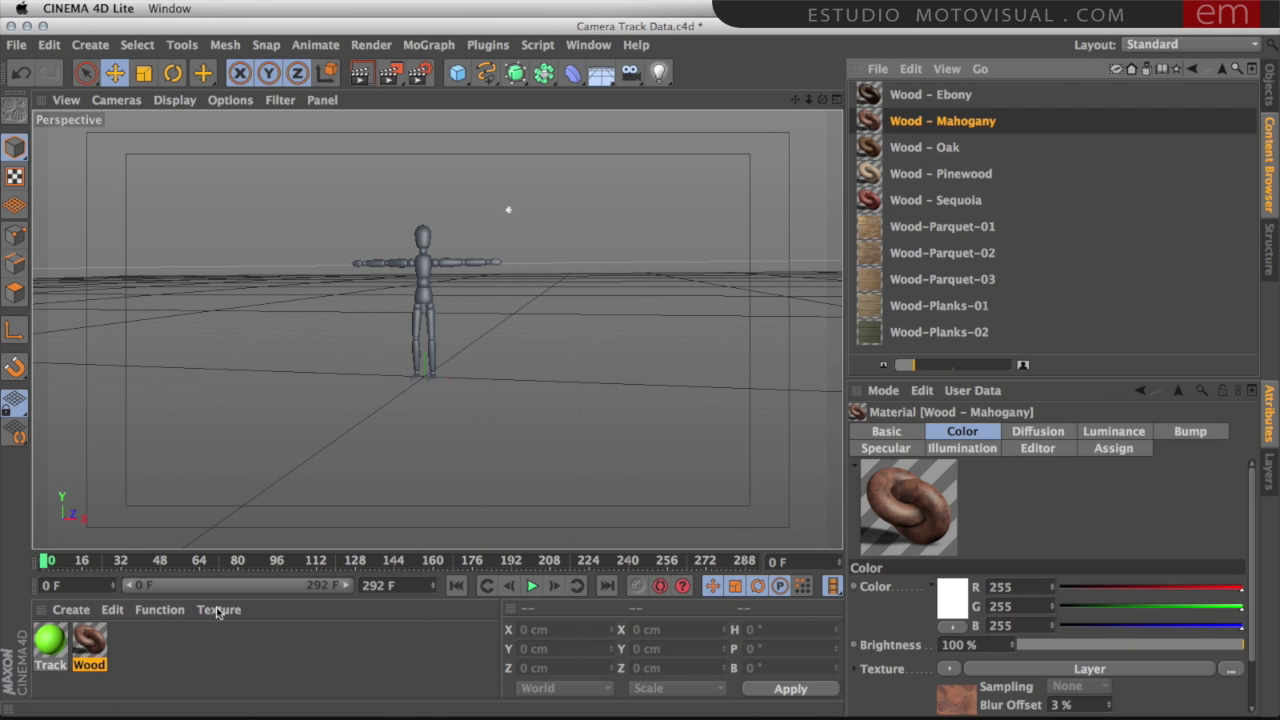
{"action": "left_click", "coordinate": [1266, 90]}
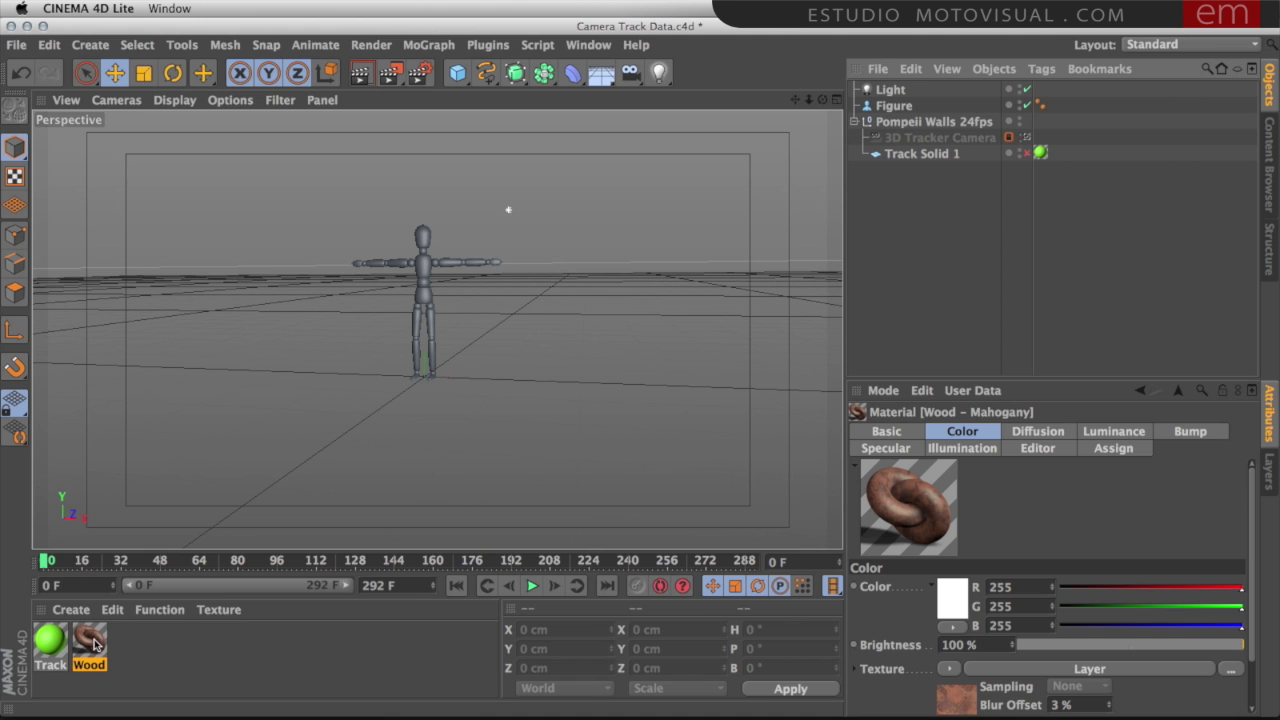
{"action": "left_click_drag", "start_coordinate": [95, 645], "coordinate": [893, 108]}
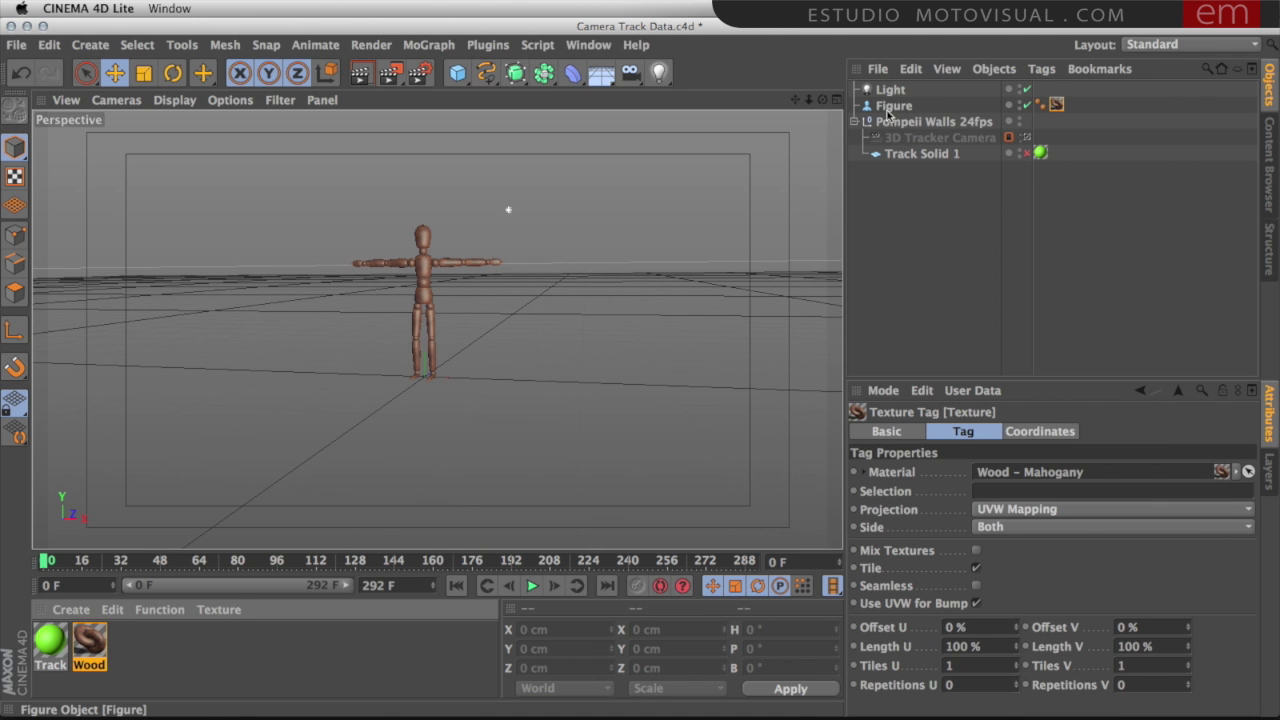
{"action": "left_click", "coordinate": [363, 75]}
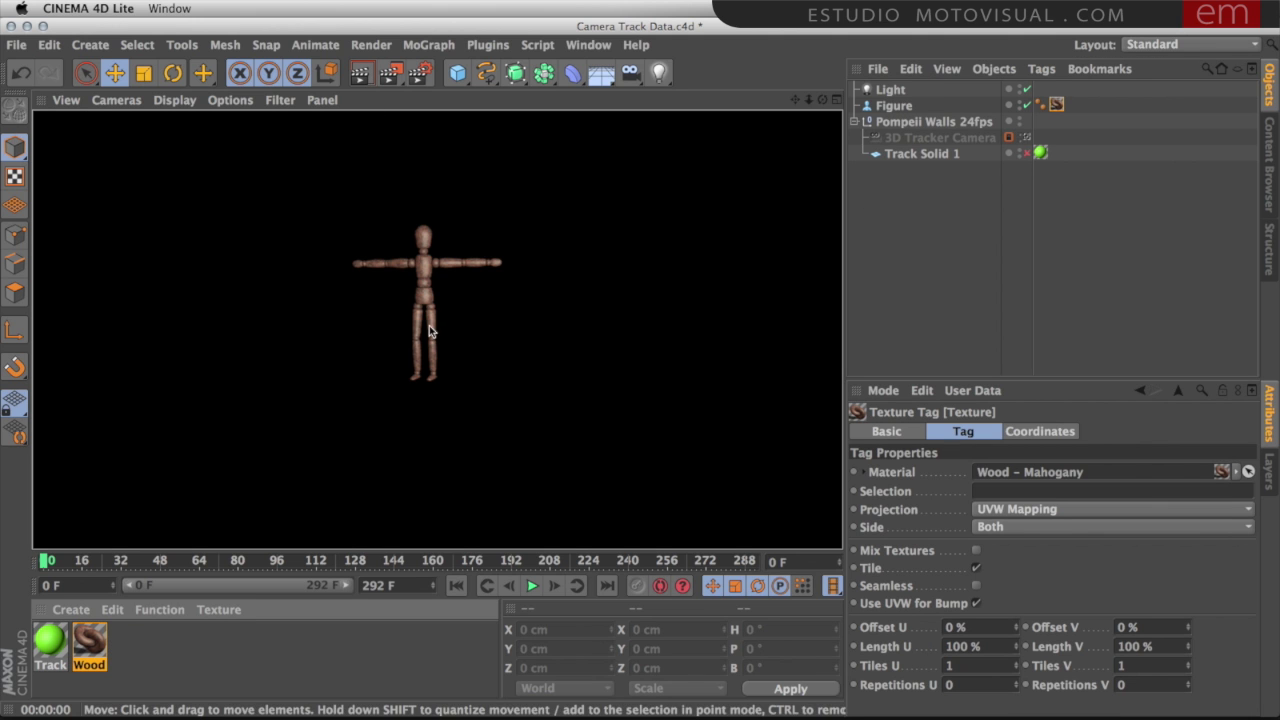
- Set the render settings' anti-aliasing to Best
{"action": "left_click", "coordinate": [420, 78]}
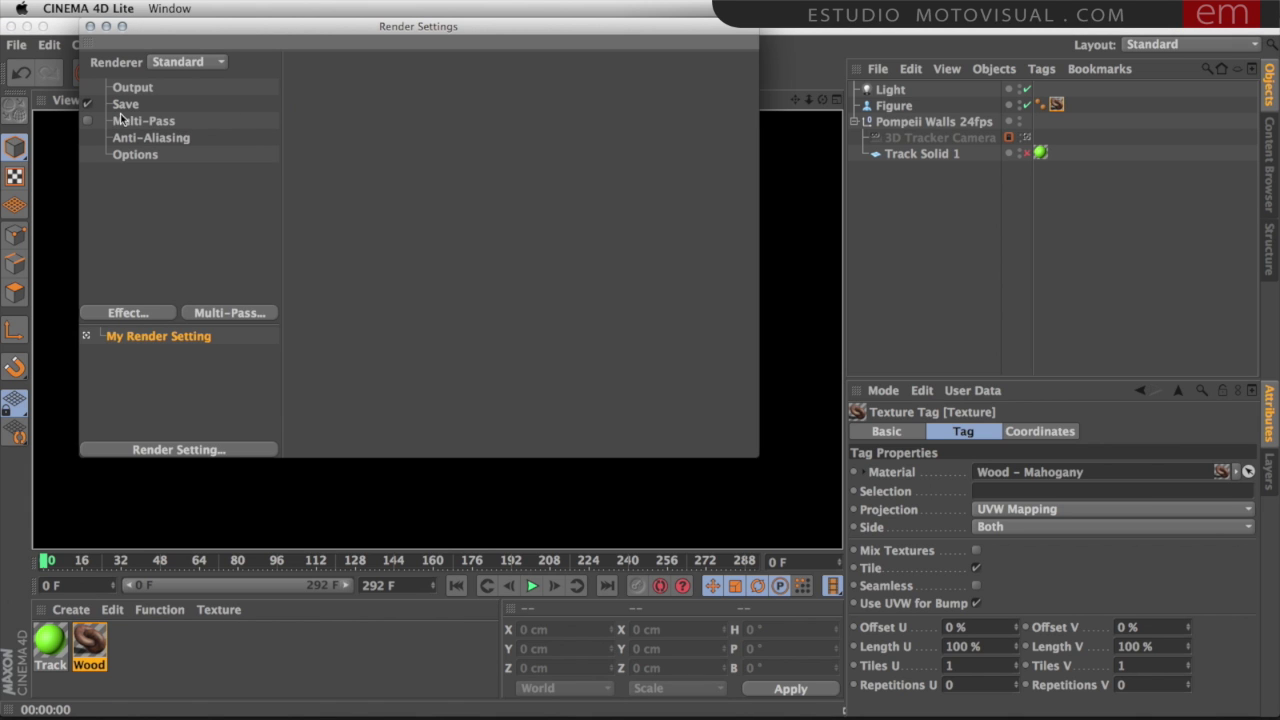
{"action": "left_click", "coordinate": [155, 140]}
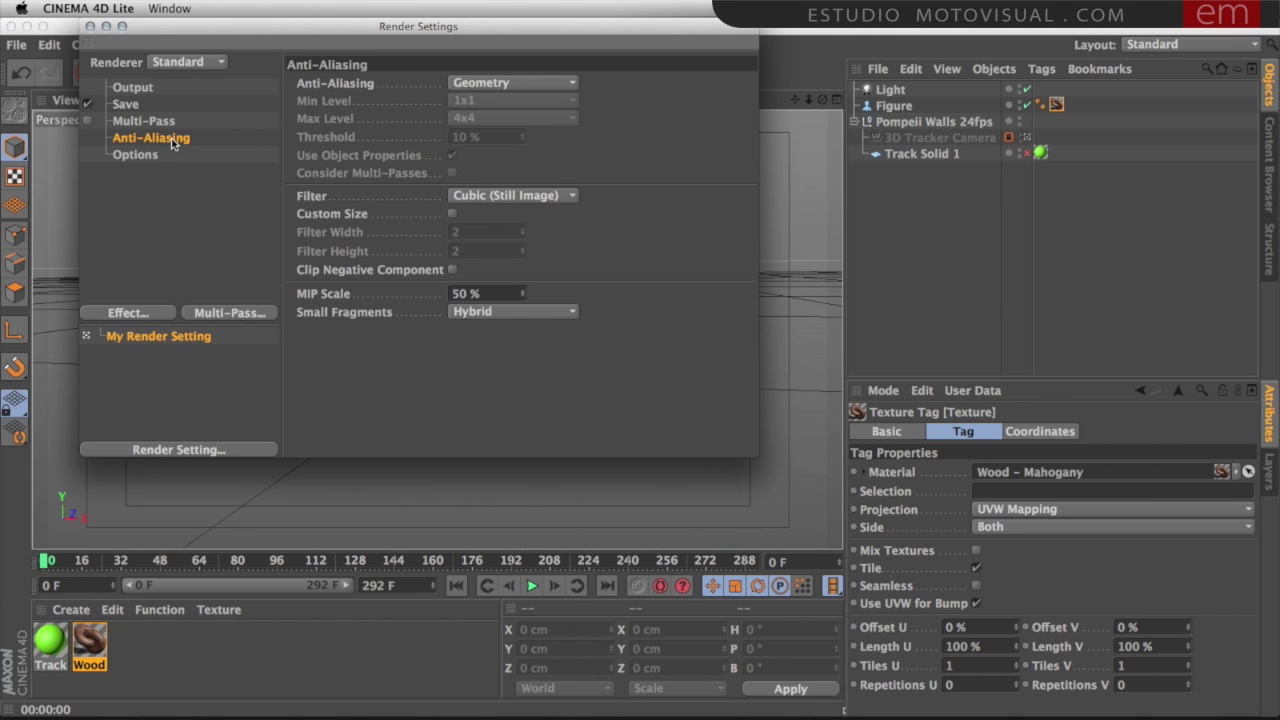
{"action": "left_click", "coordinate": [487, 86]}
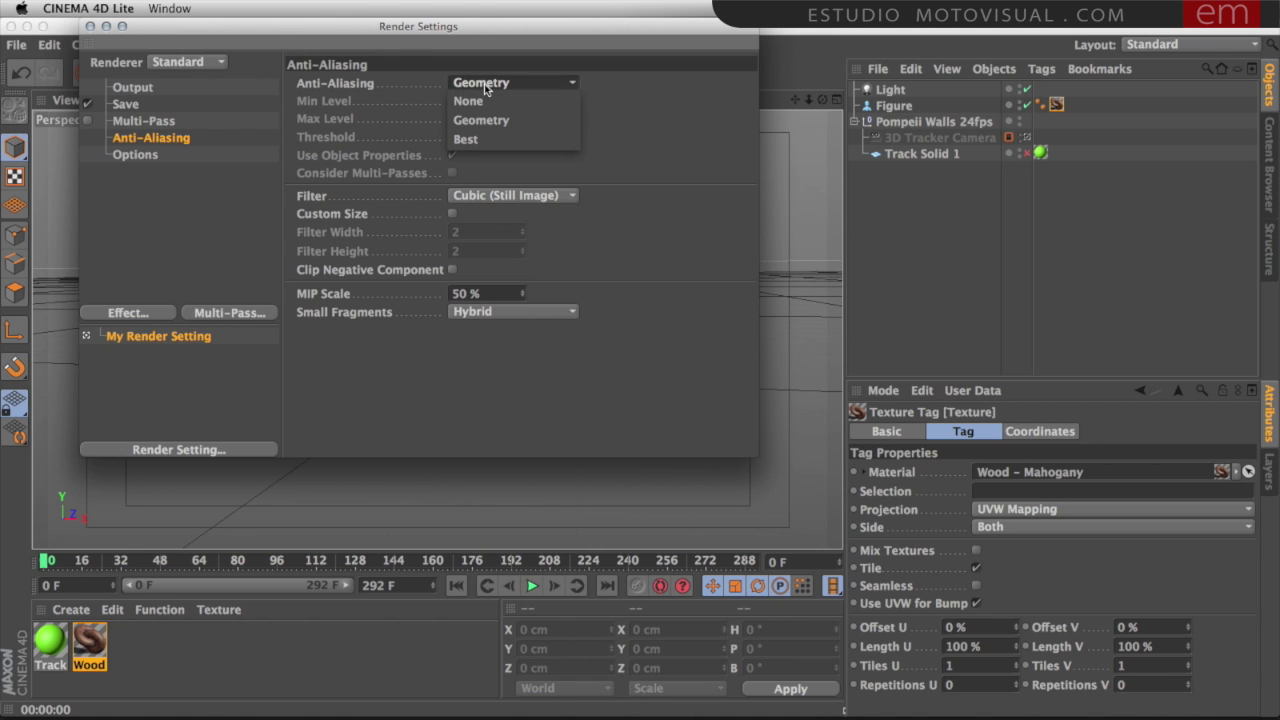
{"action": "left_click", "coordinate": [476, 143]}
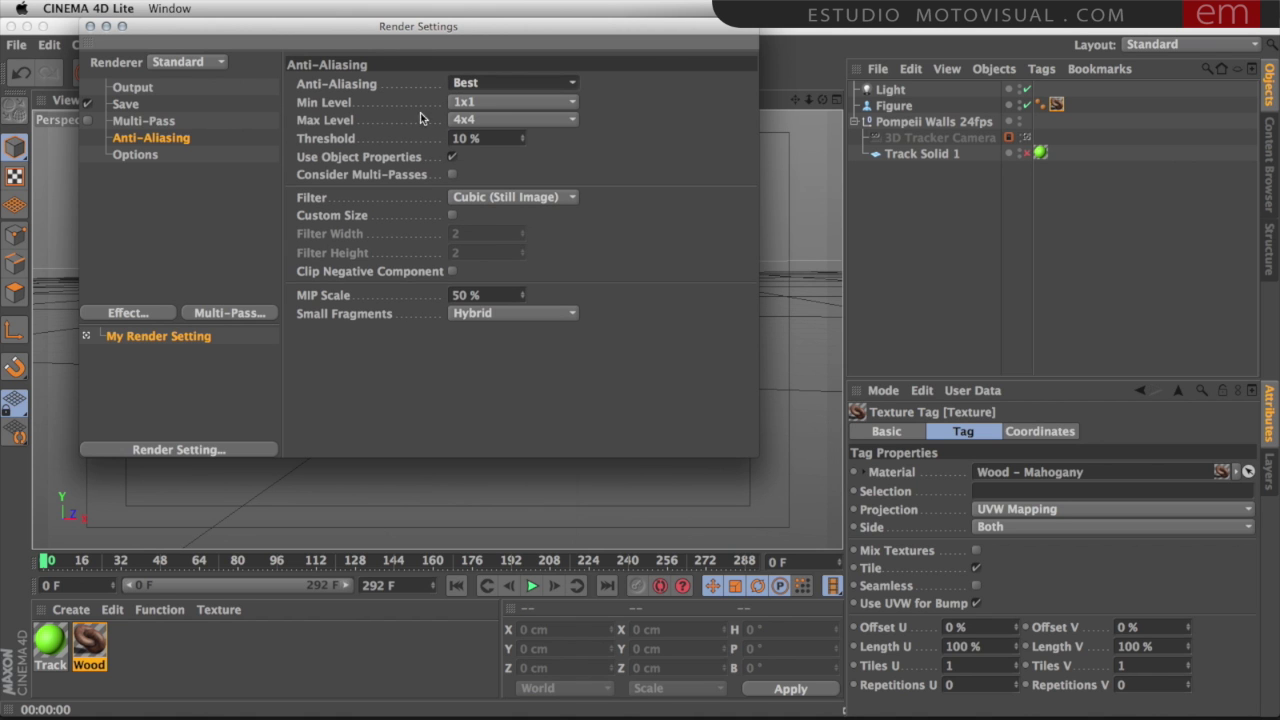
{"action": "left_click", "coordinate": [91, 28]}
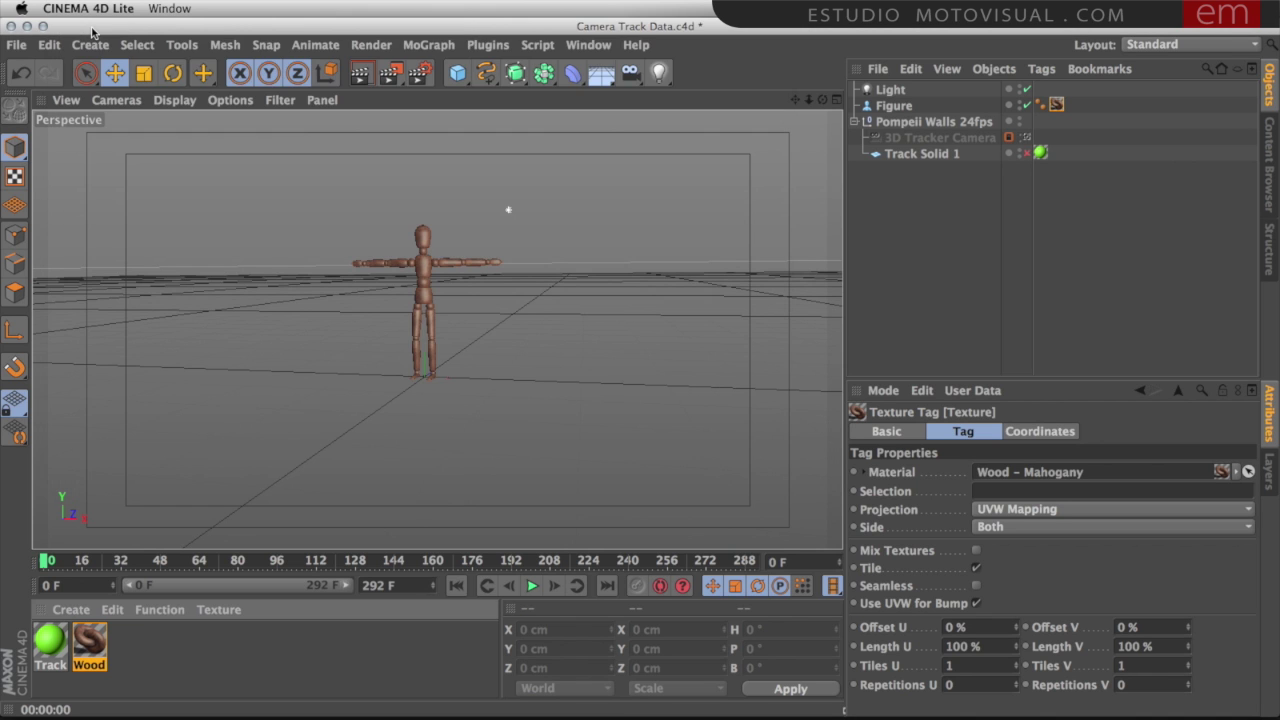
- Save the scene, close all scenes and switch back to After Effects
{"action": "left_click", "coordinate": [16, 45]}
{"action": "left_click", "coordinate": [40, 198]}
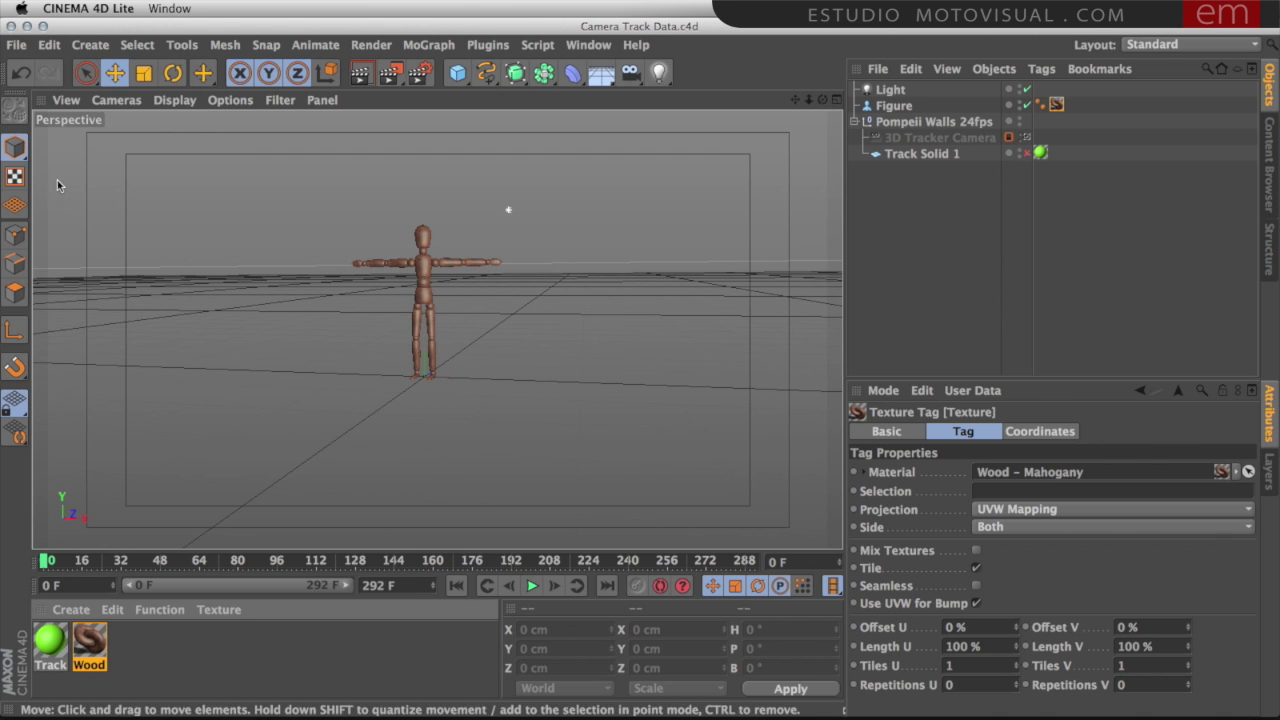
{"action": "left_click", "coordinate": [16, 45]}
{"action": "left_click", "coordinate": [50, 173]}
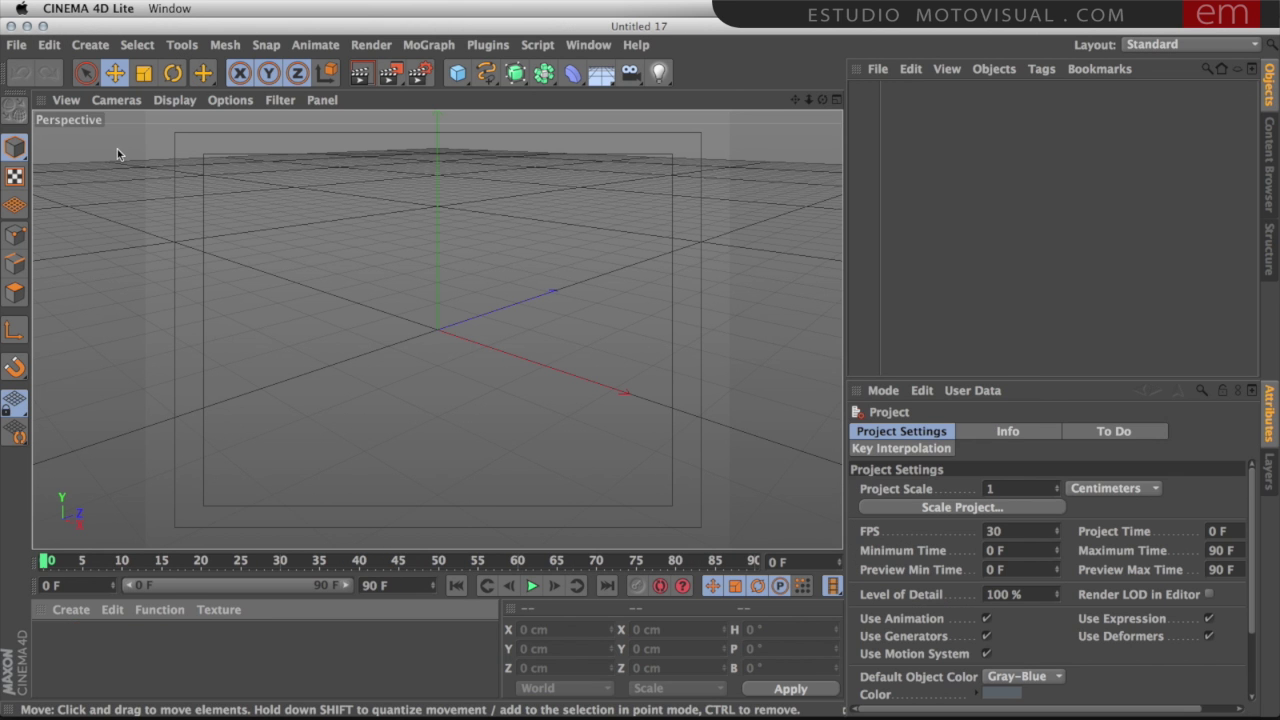
{"action": "key", "text": "super+Tab"}
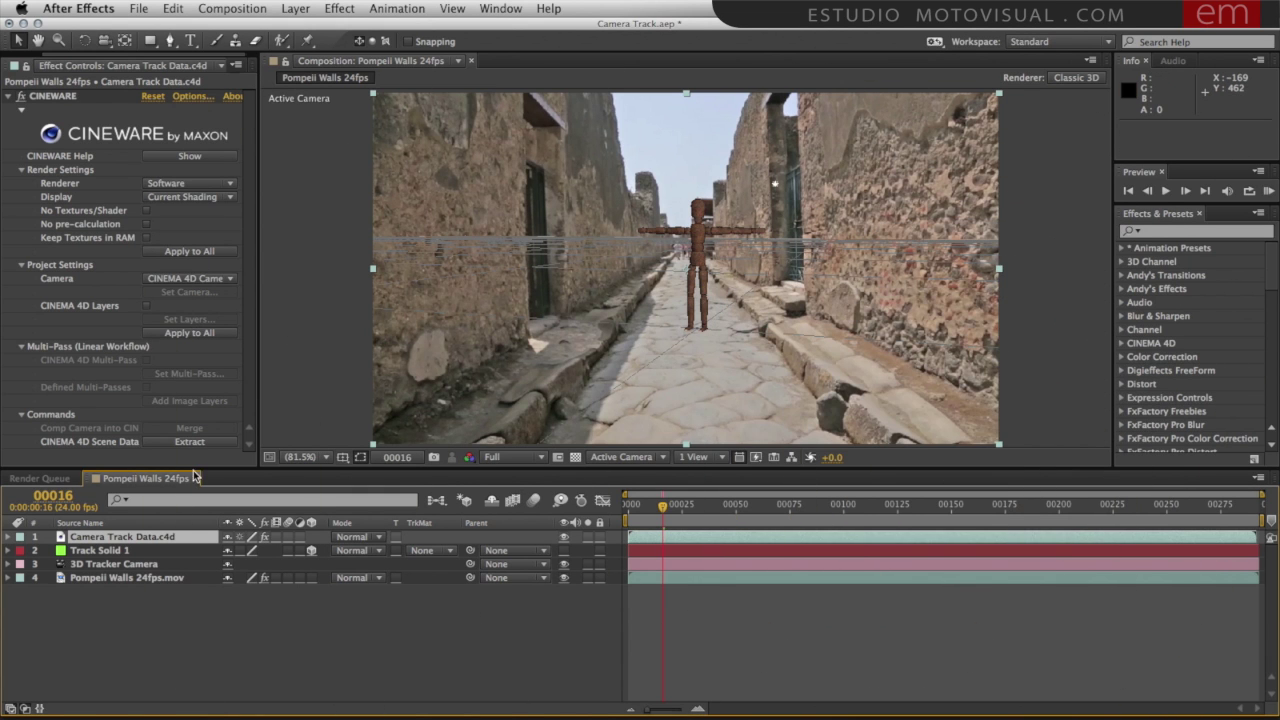
- Set the Camera Track Data.c4d layer's Cineware renderer to Standard (Final) and play a RAM preview
{"action": "left_click", "coordinate": [112, 617]}
{"action": "left_click", "coordinate": [133, 540]}
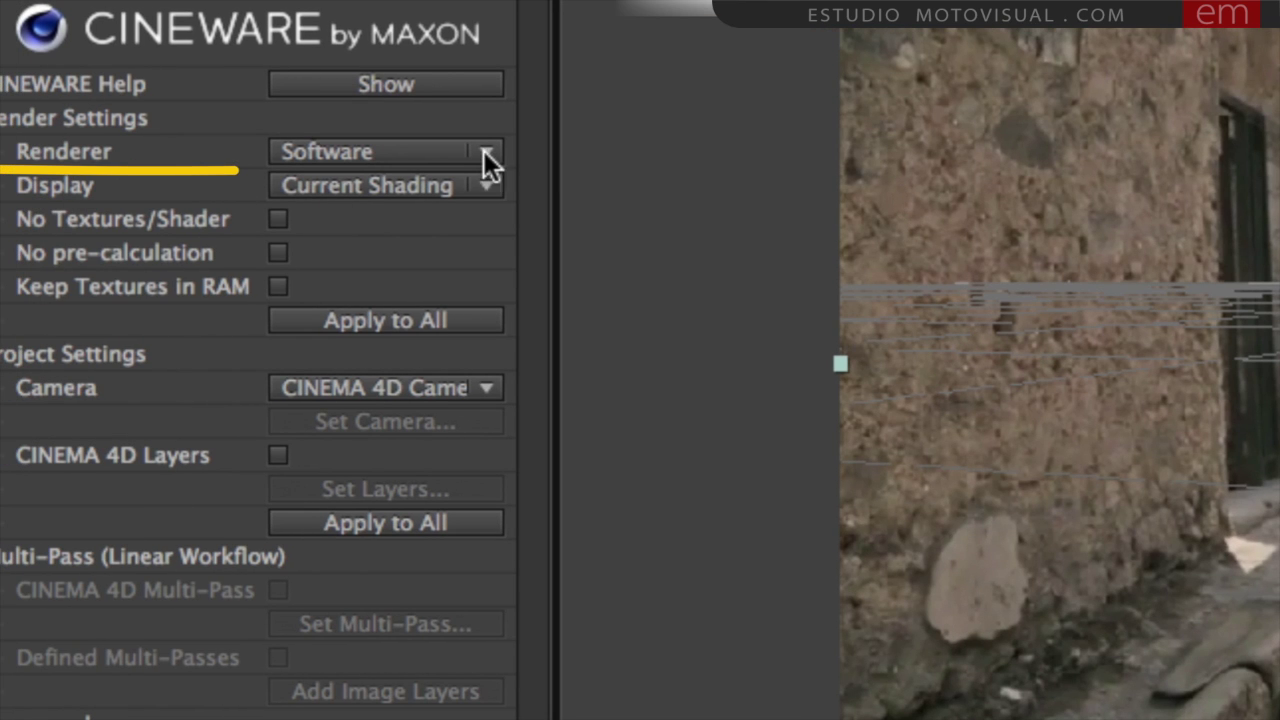
{"action": "left_click", "coordinate": [484, 151]}
{"action": "left_click", "coordinate": [398, 188]}
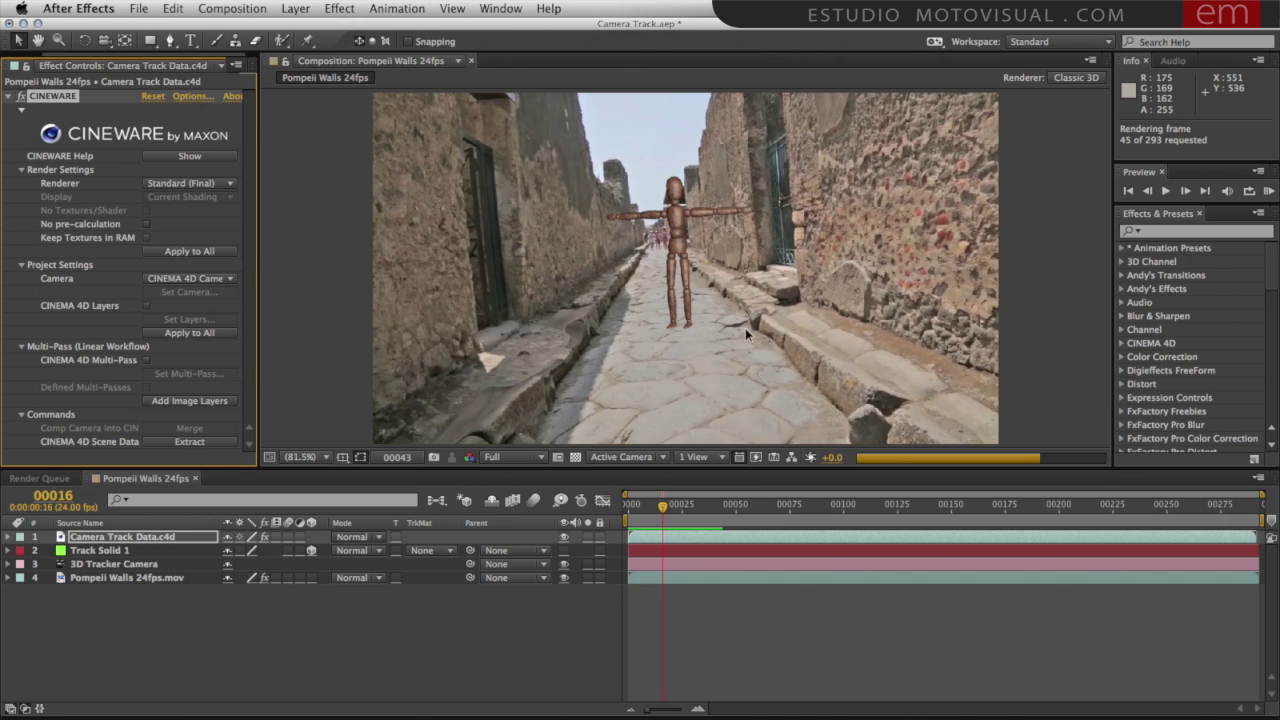
{"action": "left_click", "coordinate": [745, 328]}
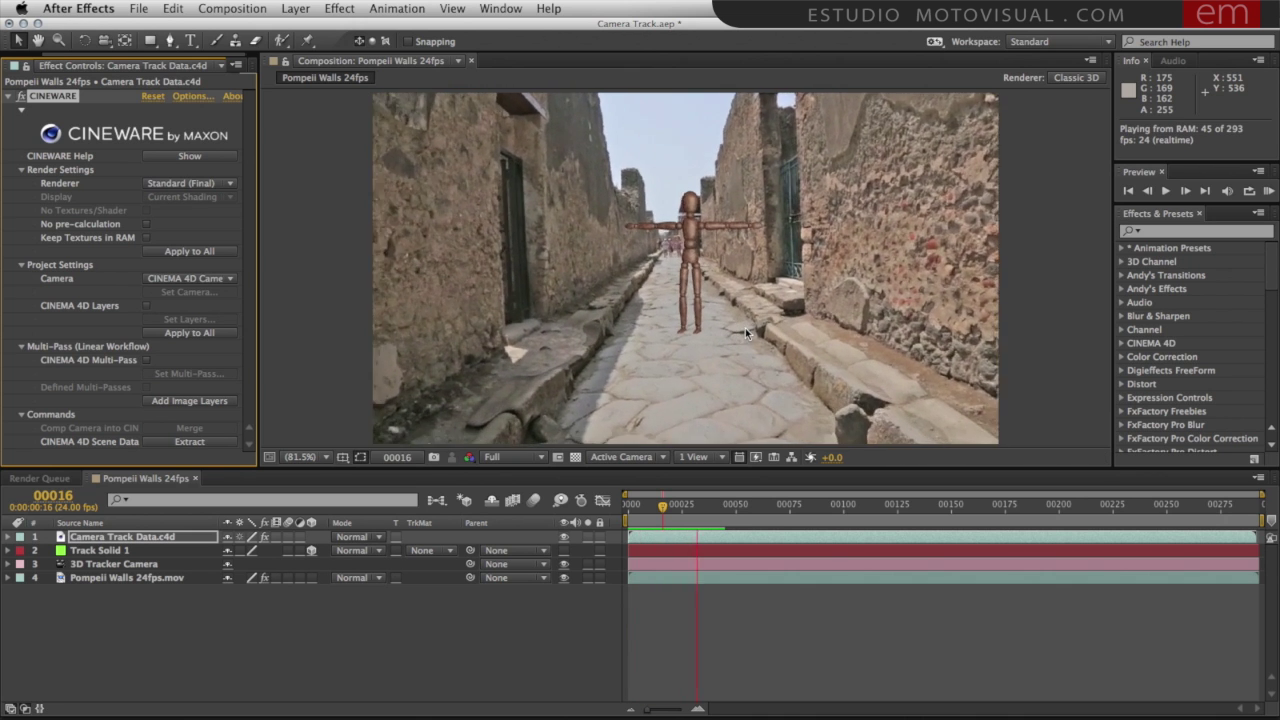